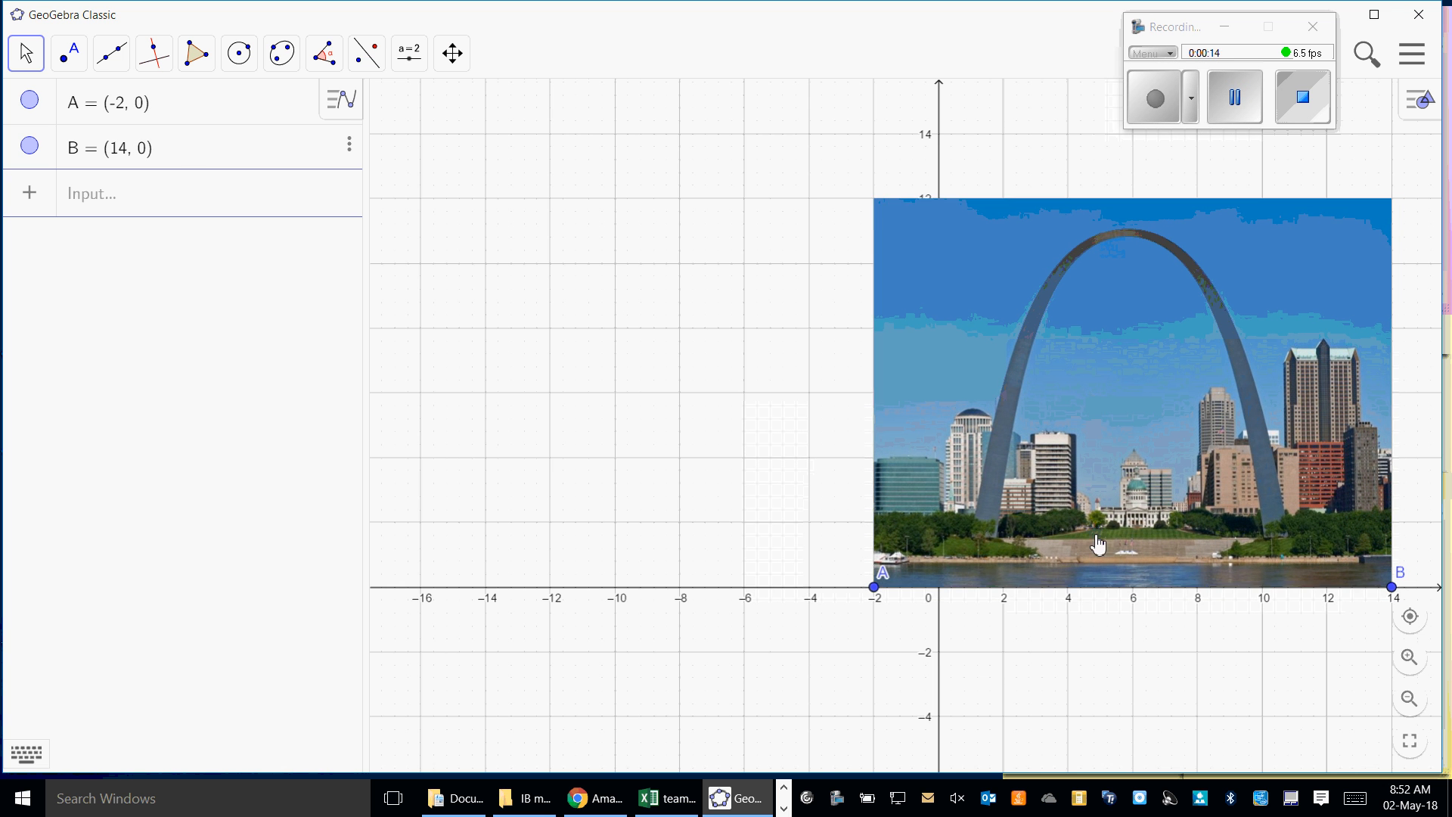
- Move the arch picture so its lower corner point A sits at about (-0.1, -1.17), beside the y-axis
mouse_move(1070, 498)
left_mouse_down()
mouse_move(1074, 518)
mouse_move(1134, 498)
mouse_move(1080, 527)
mouse_move(1084, 494)
left_mouse_up()
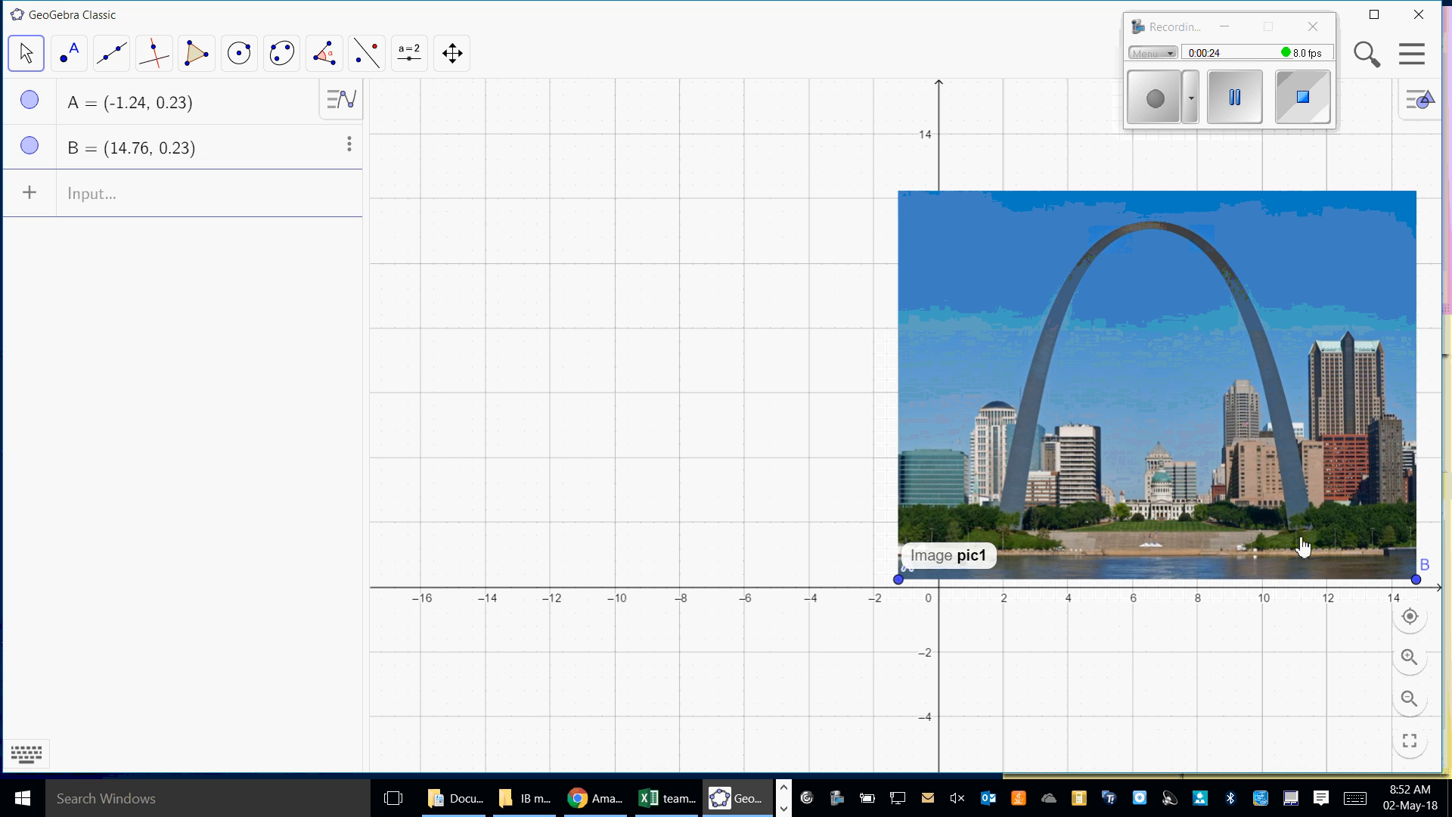
left_click_drag(1184, 449, 1211, 452)
left_click_drag(1165, 525, 1188, 550)
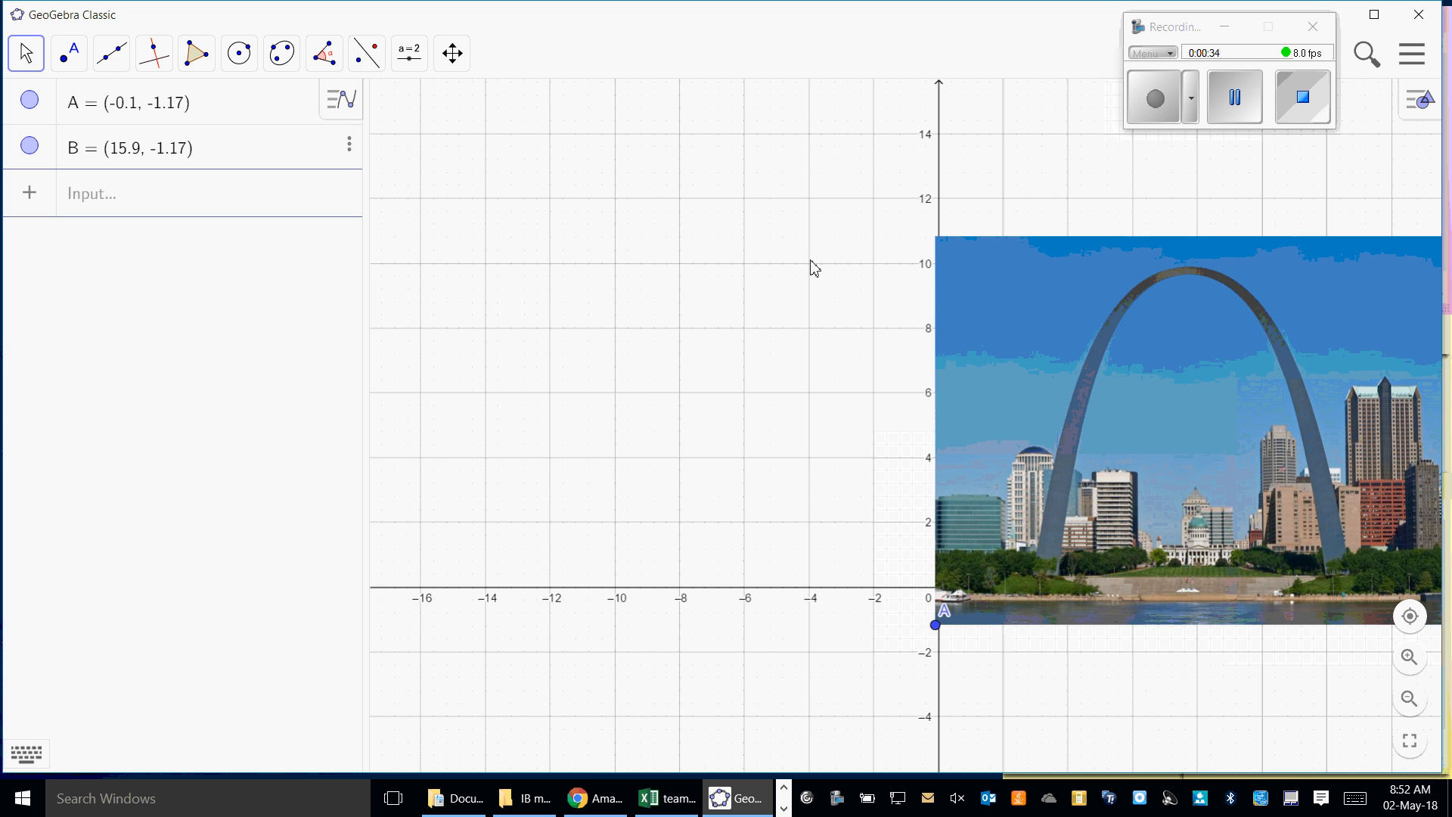
- Make the arch picture a background image and resize it by moving corner point A to about (0.32, -1.14)
right_click(1122, 379)
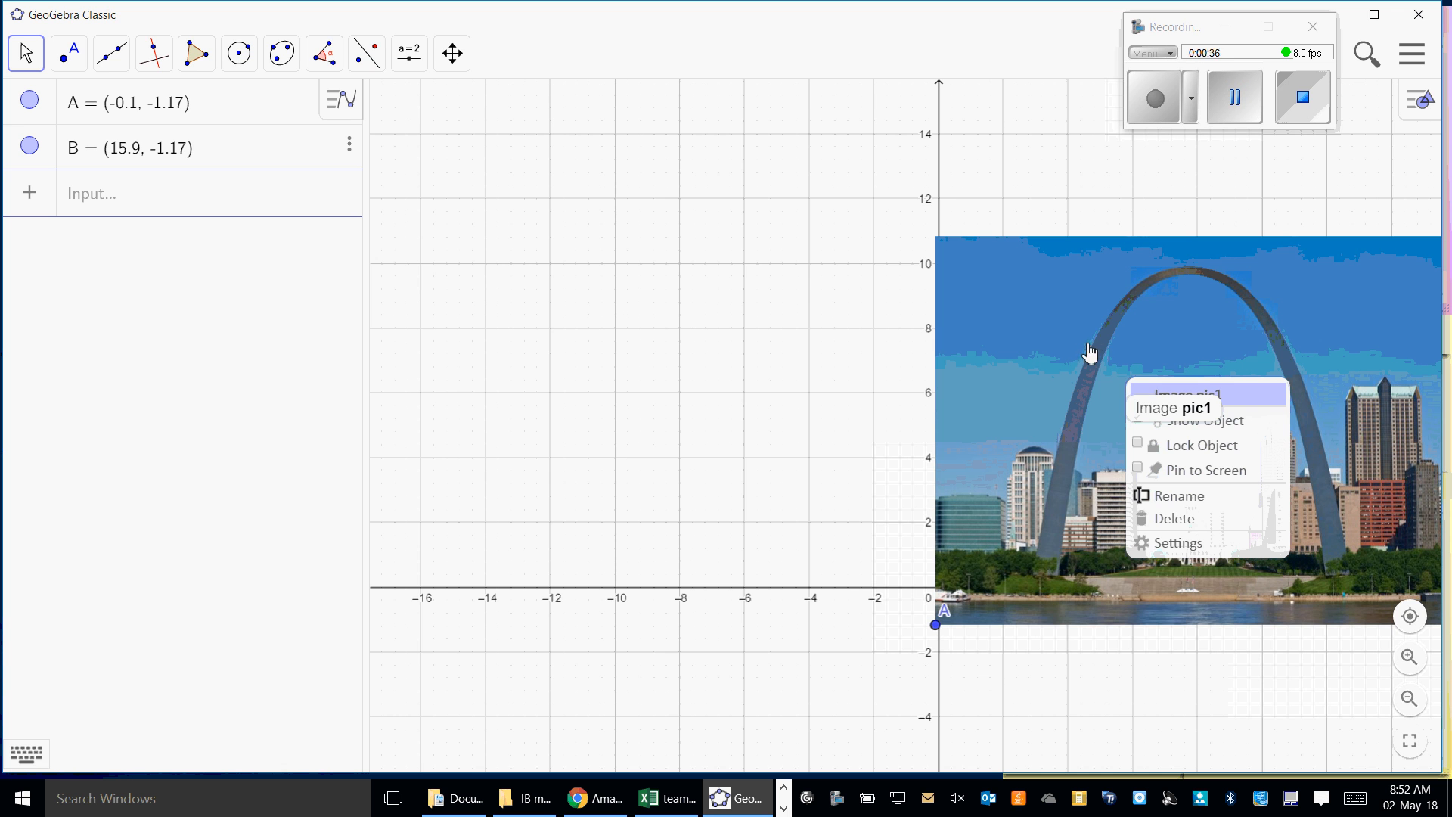
left_click(1176, 543)
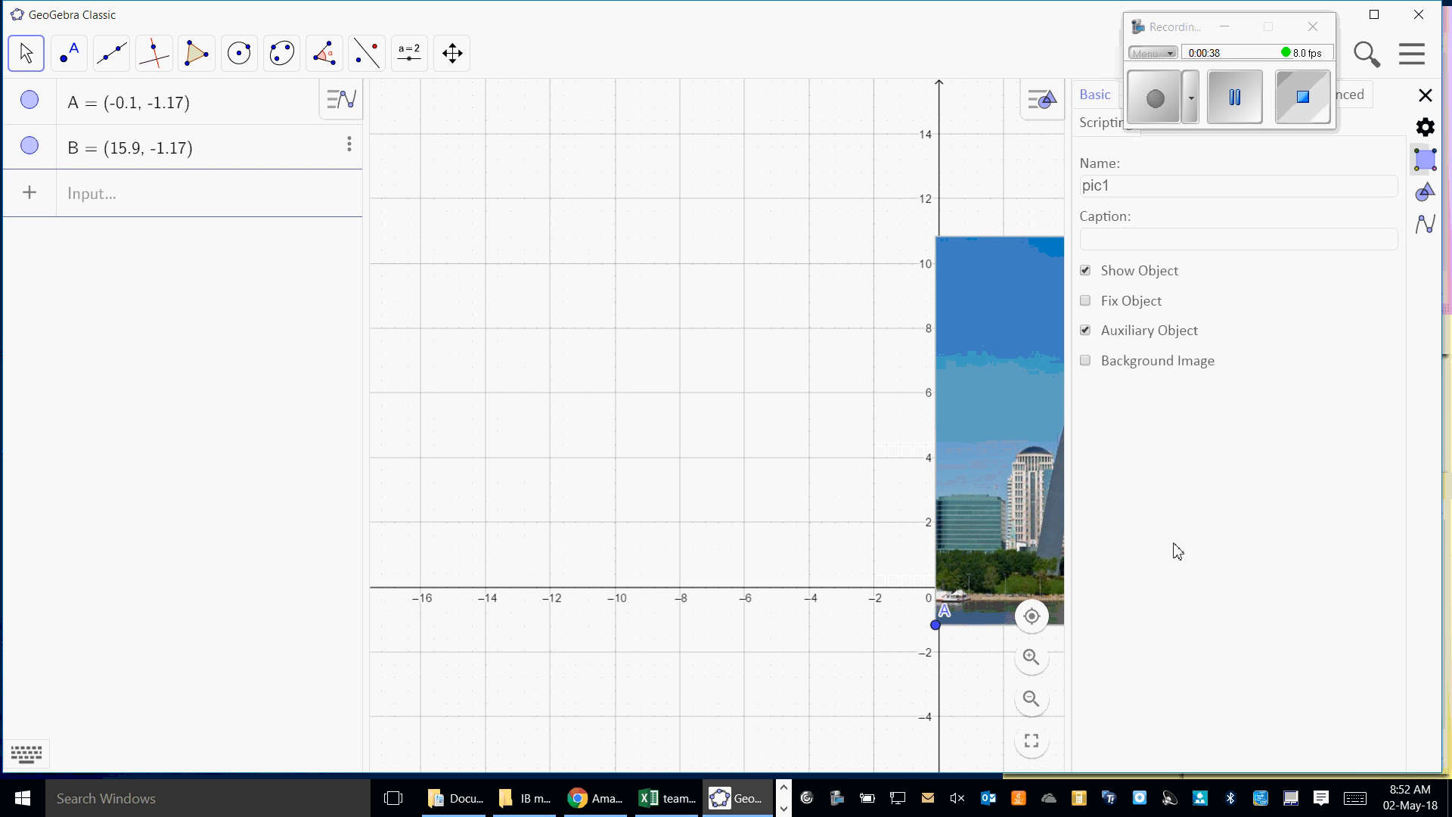
left_click(1086, 362)
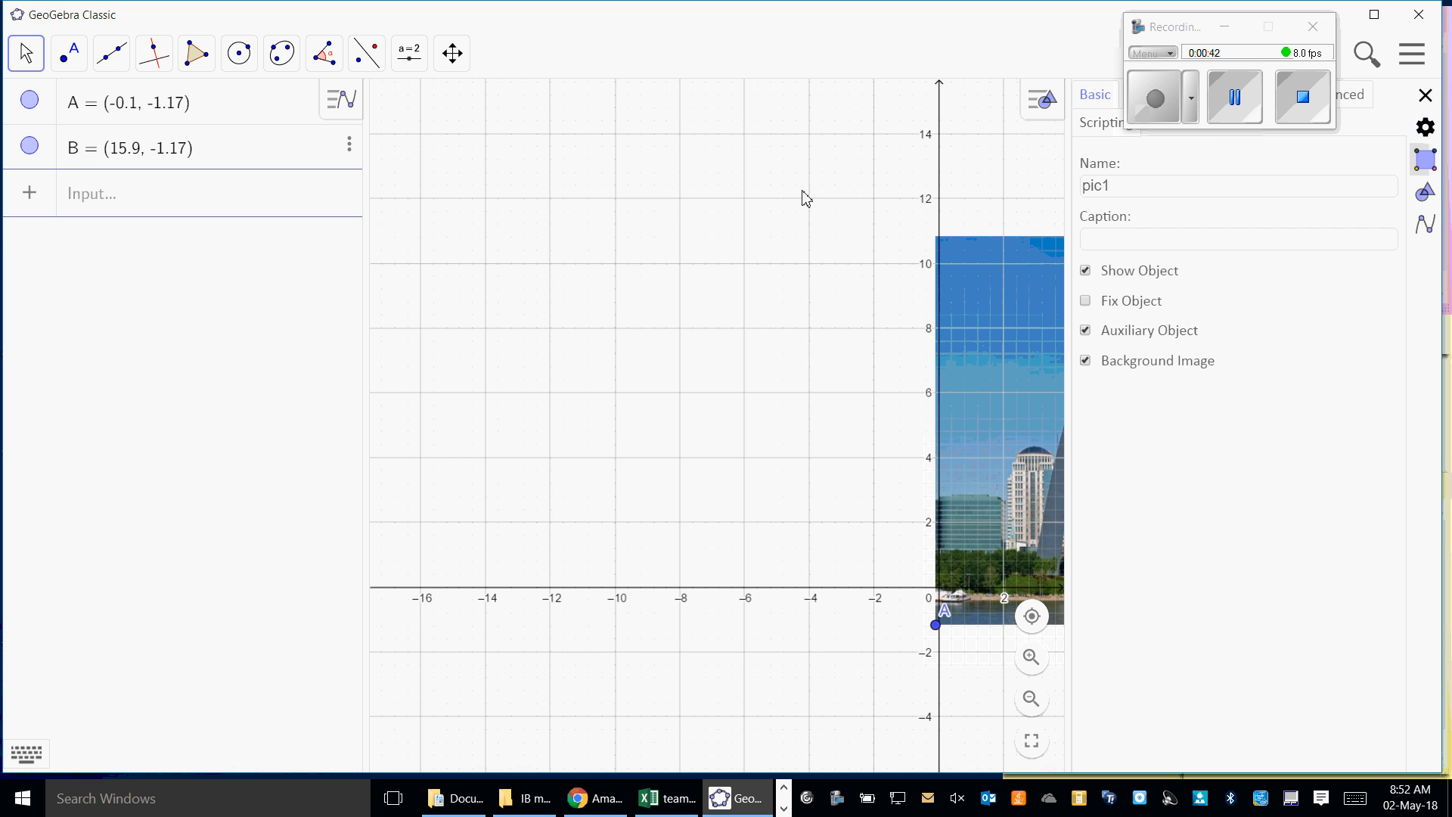
left_click(775, 283)
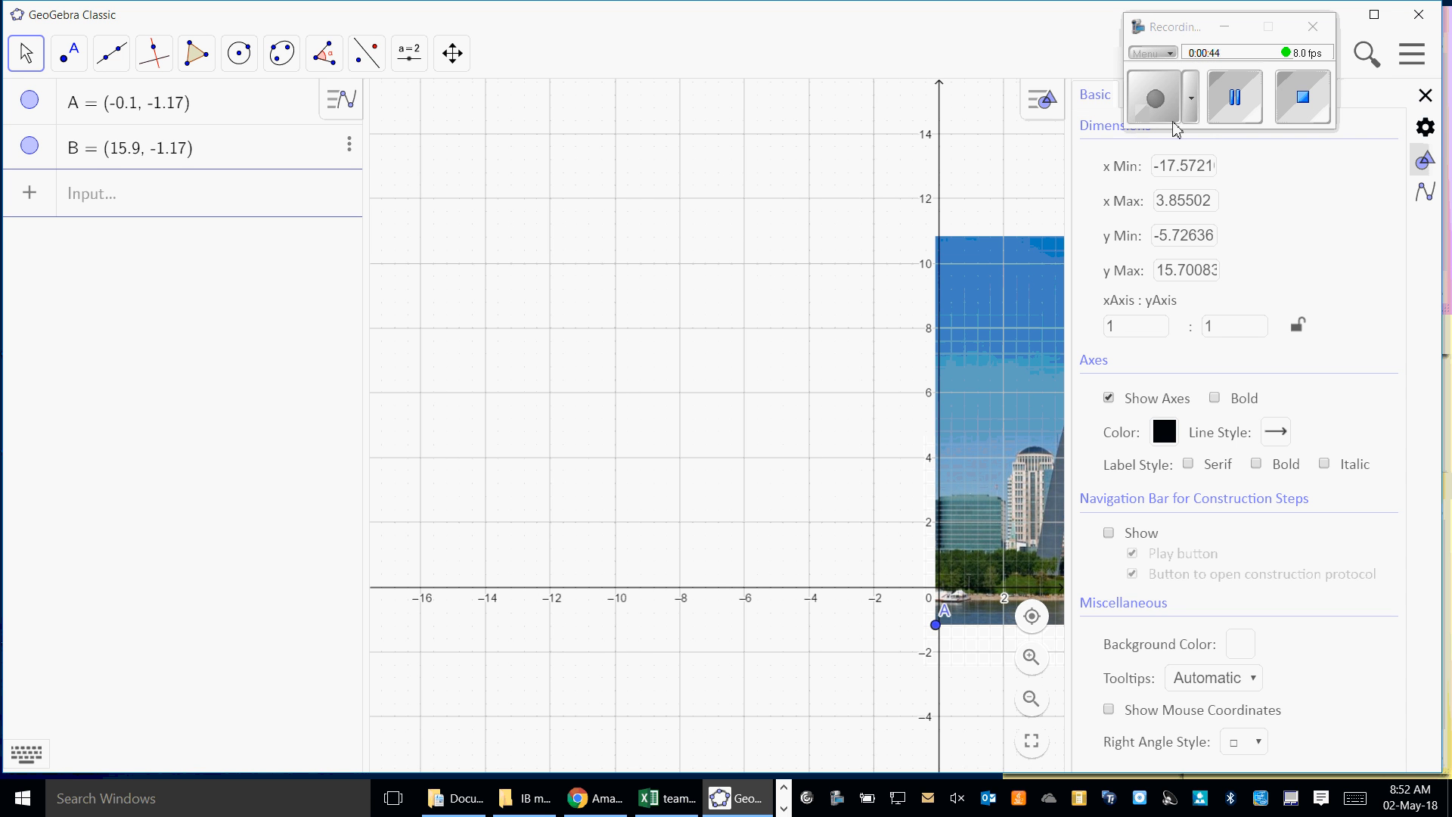
left_click(1426, 96)
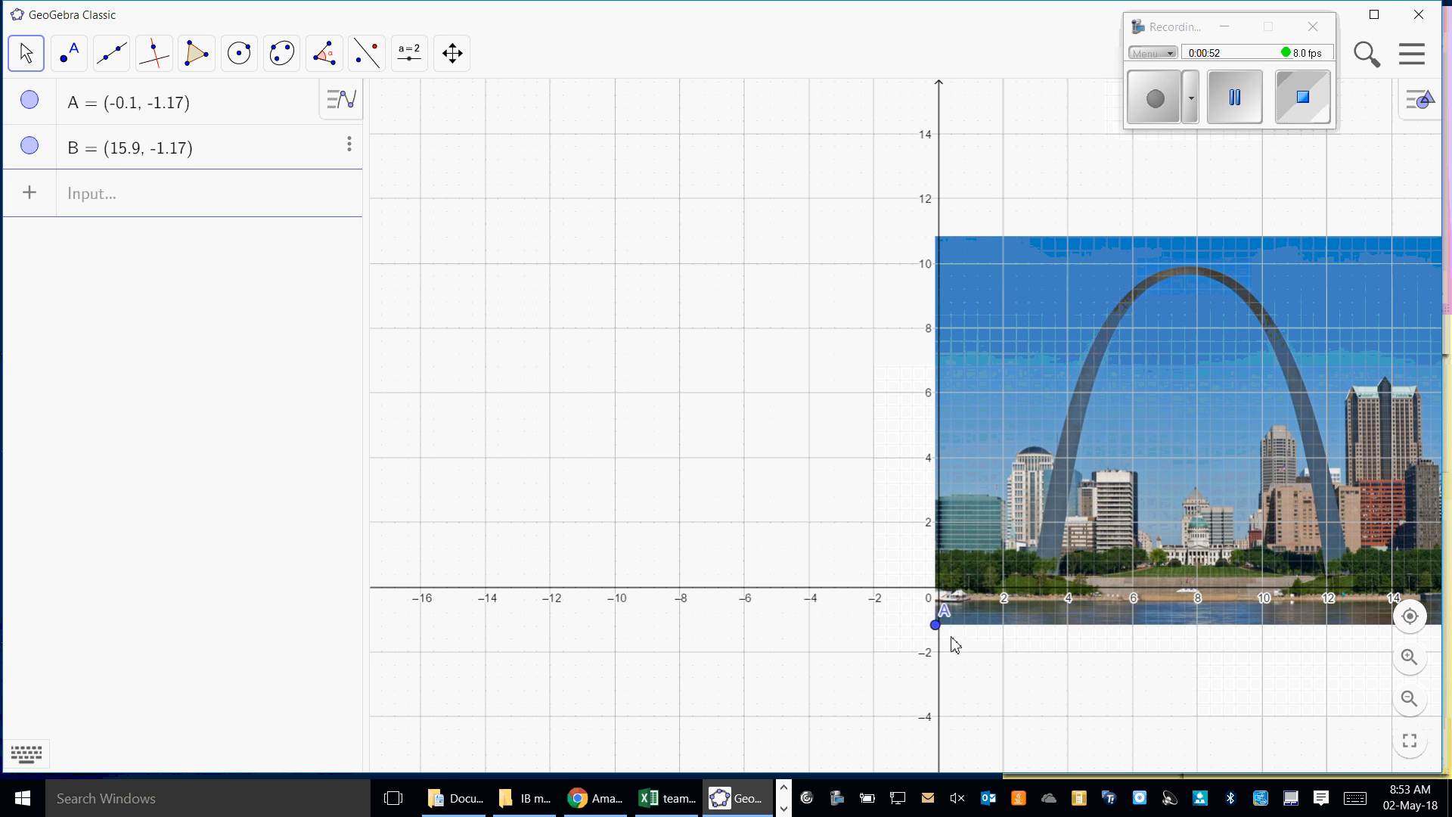
mouse_move(939, 633)
left_mouse_down()
mouse_move(915, 630)
mouse_move(942, 616)
mouse_move(951, 649)
mouse_move(953, 631)
left_mouse_up()
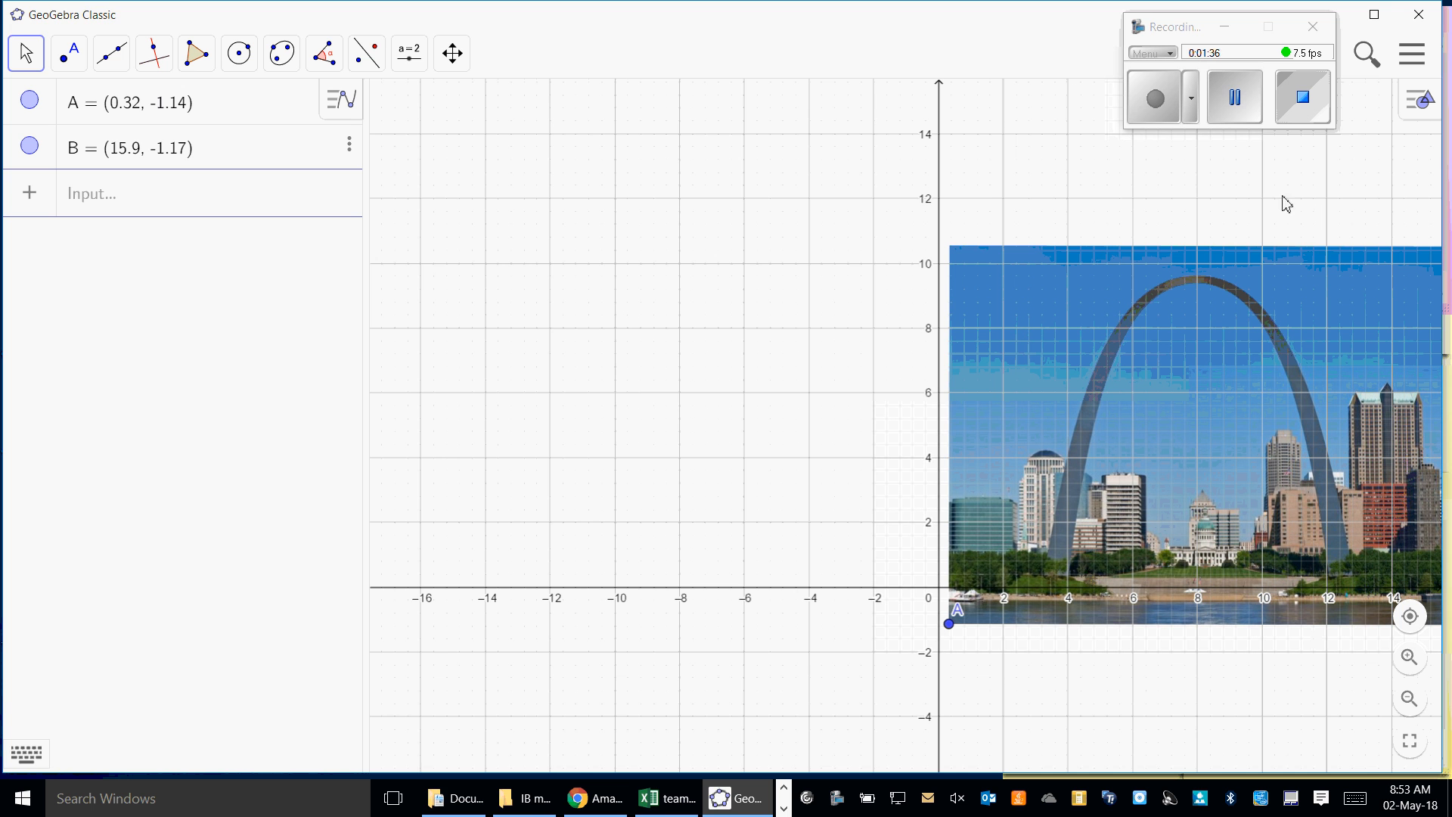
left_click(1235, 98)
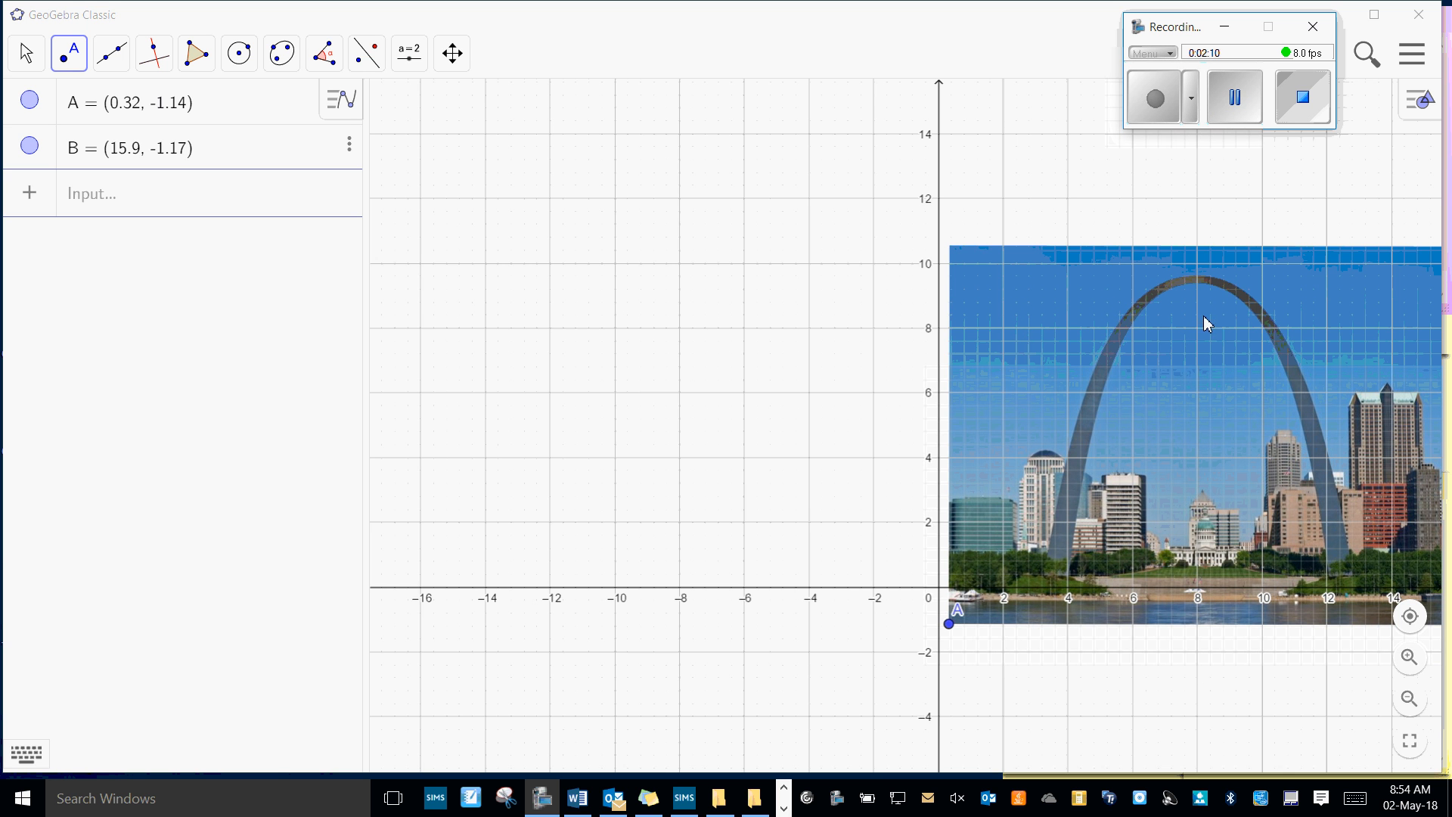
- Place a point at the top of the arch and adjust it to about (8.04, 9.62)
left_click(1199, 271)
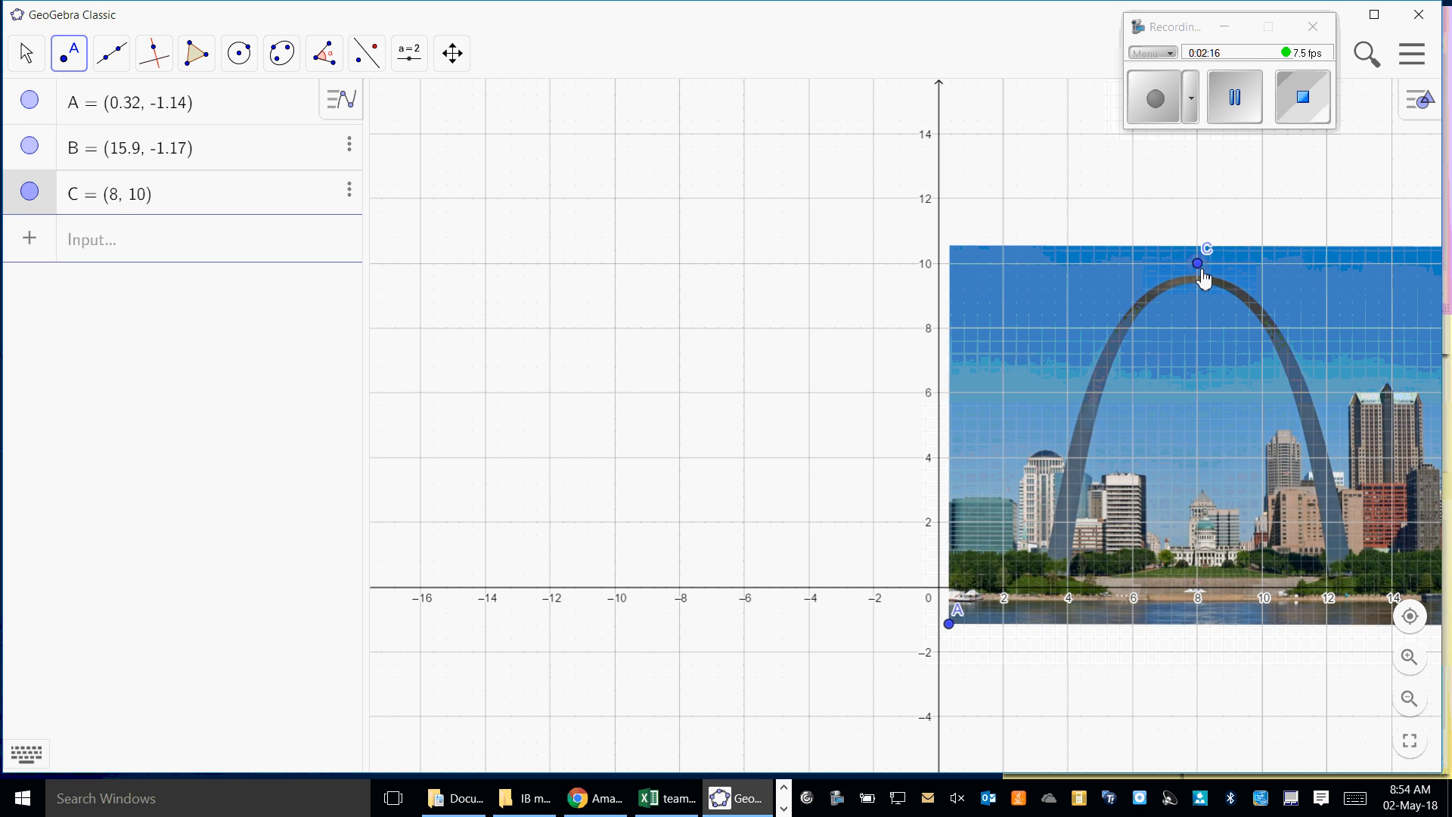
left_click_drag(1200, 270, 1201, 275)
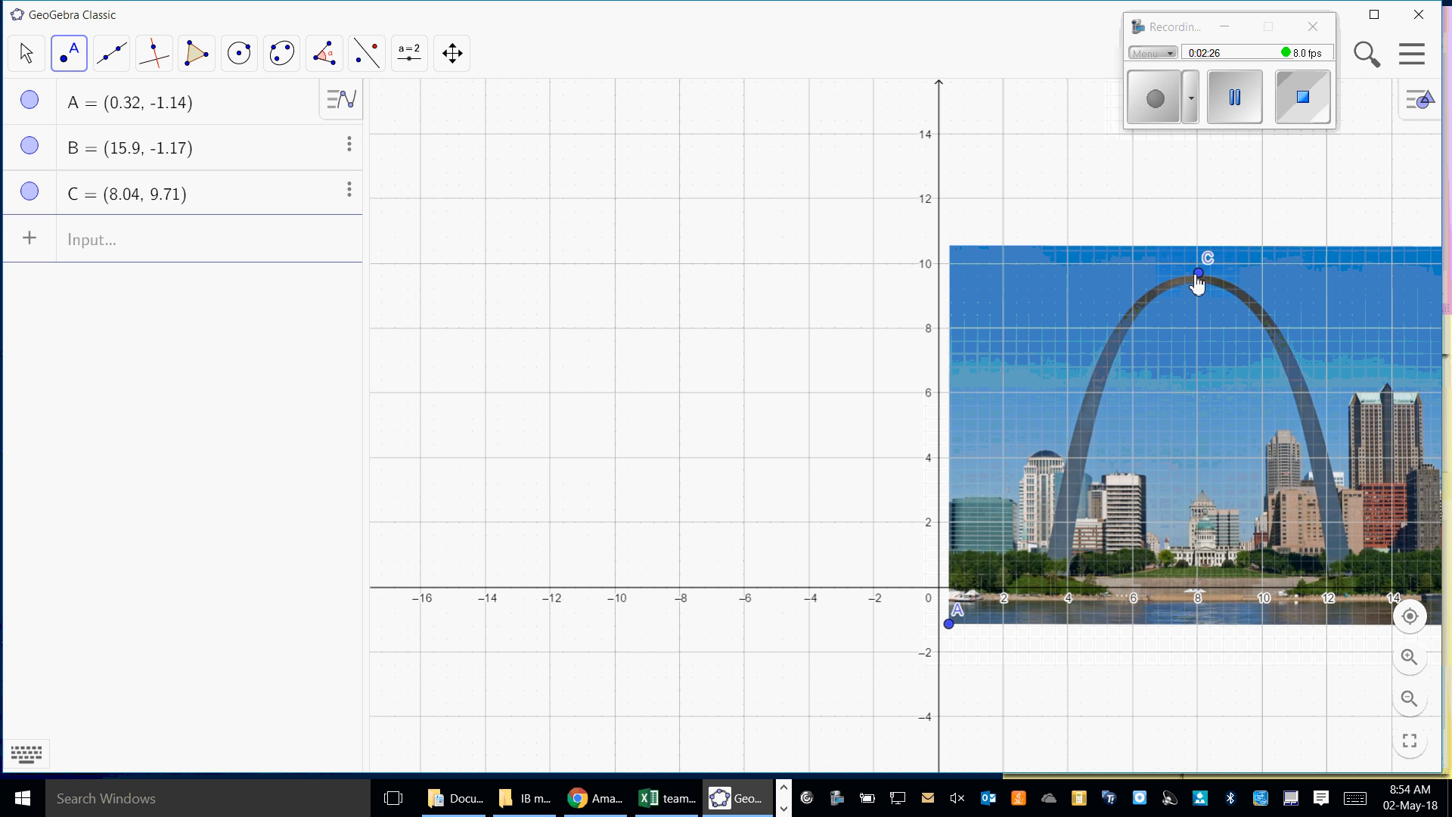
mouse_move(1198, 284)
left_mouse_down()
mouse_move(1178, 307)
mouse_move(1181, 281)
mouse_move(1204, 288)
left_mouse_up()
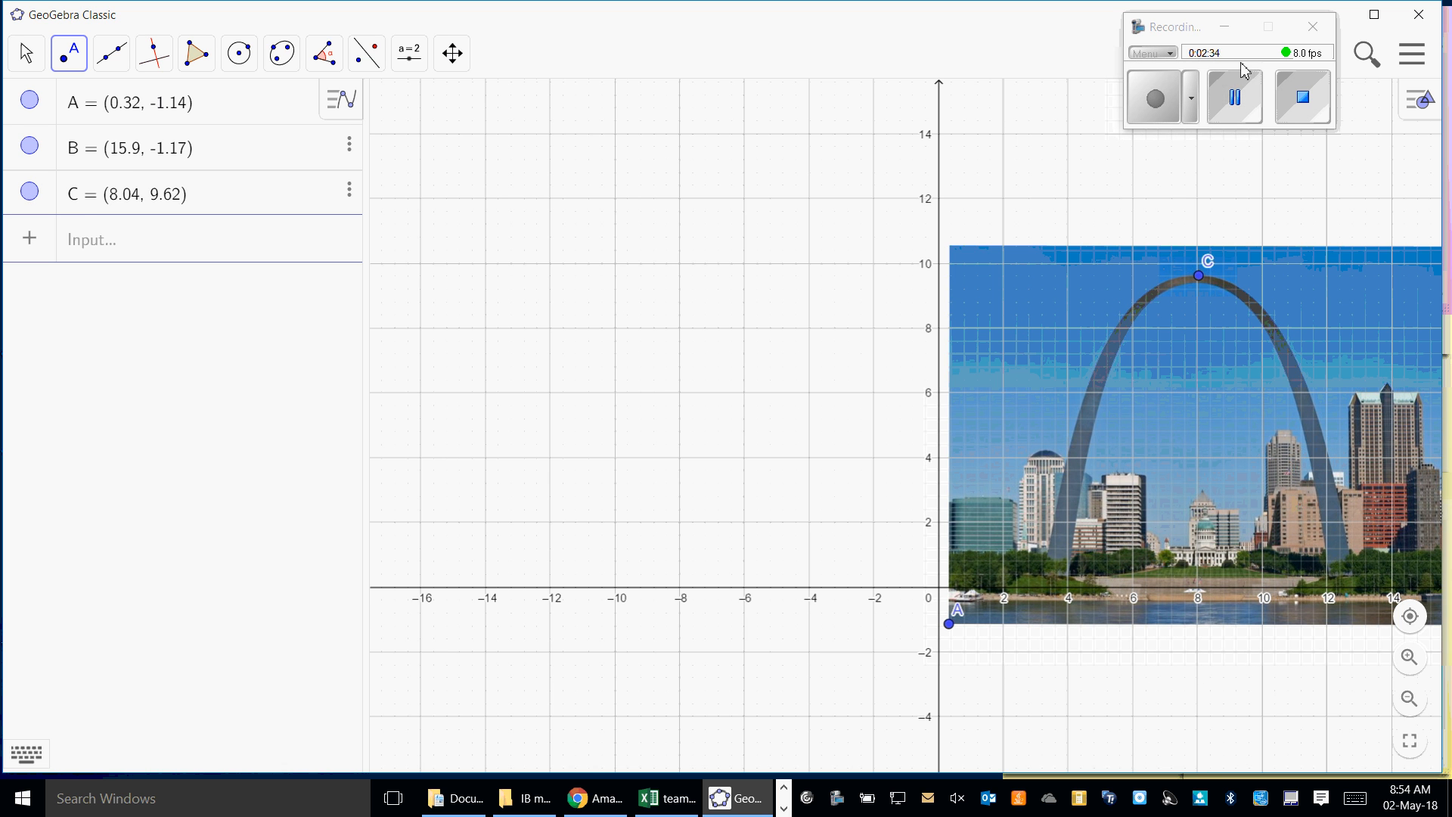
left_click(1235, 97)
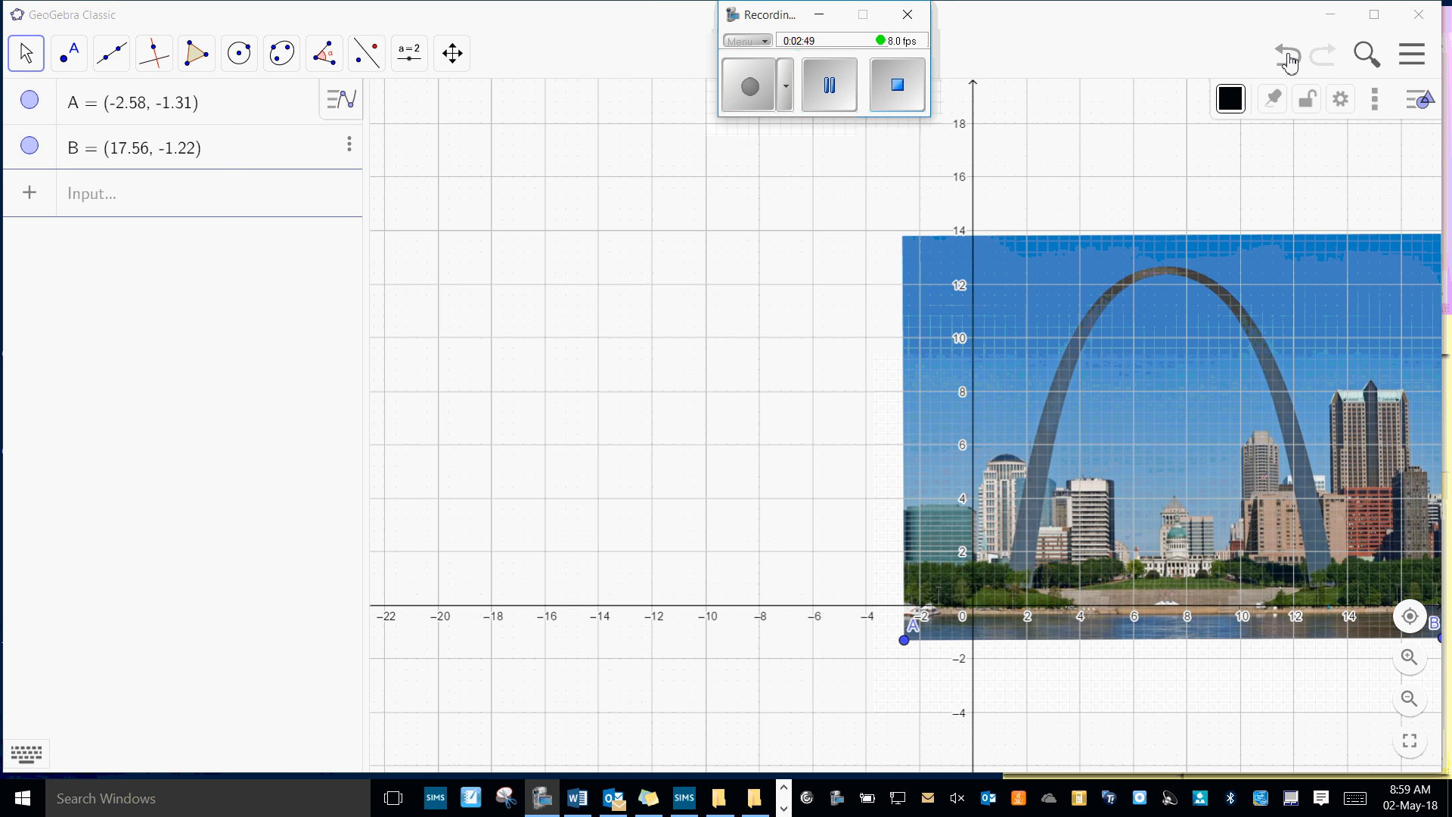
- Place a point on the apex of the arch at about (7.15, 12.64)
left_click(69, 54)
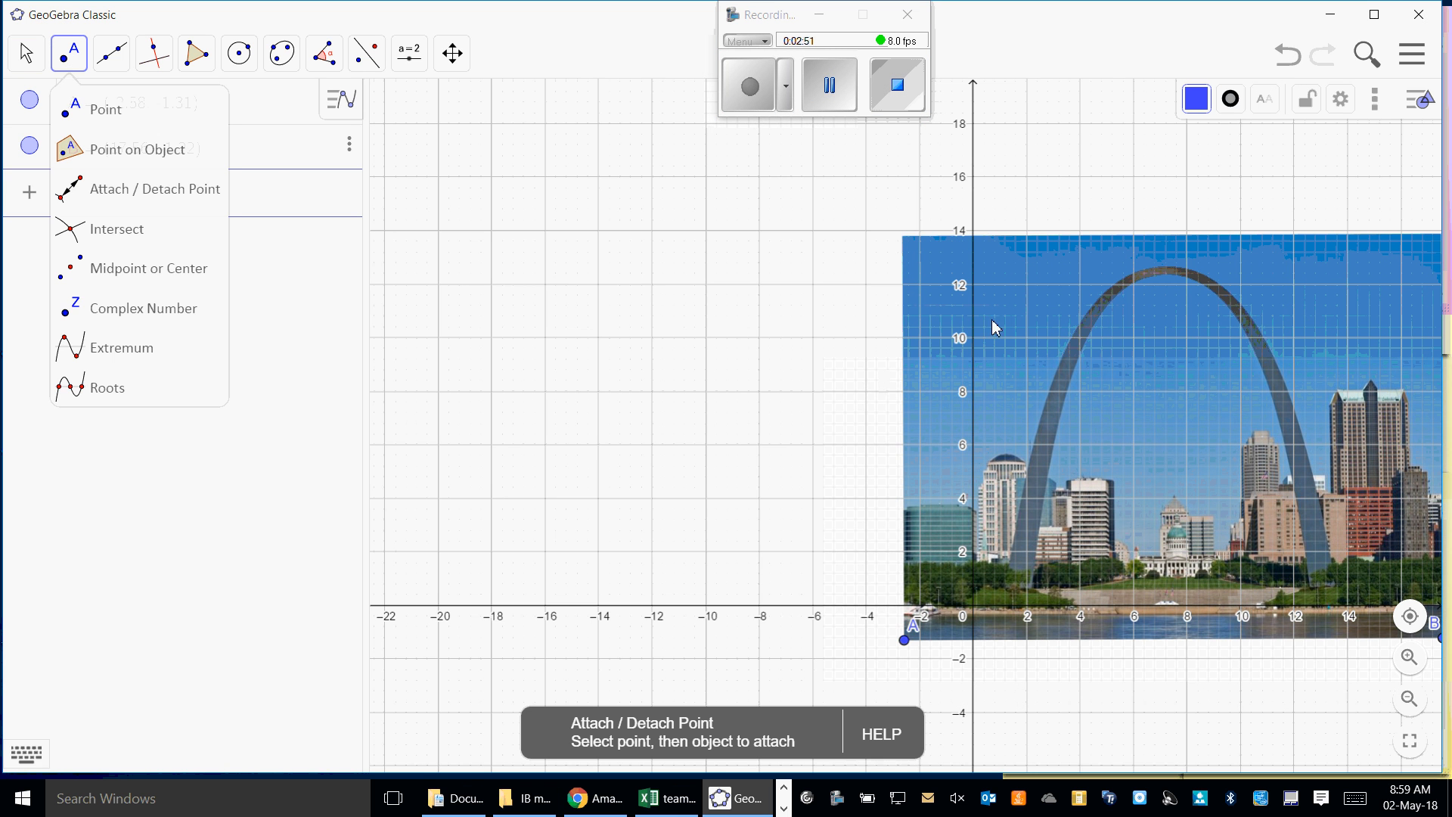
left_click(106, 110)
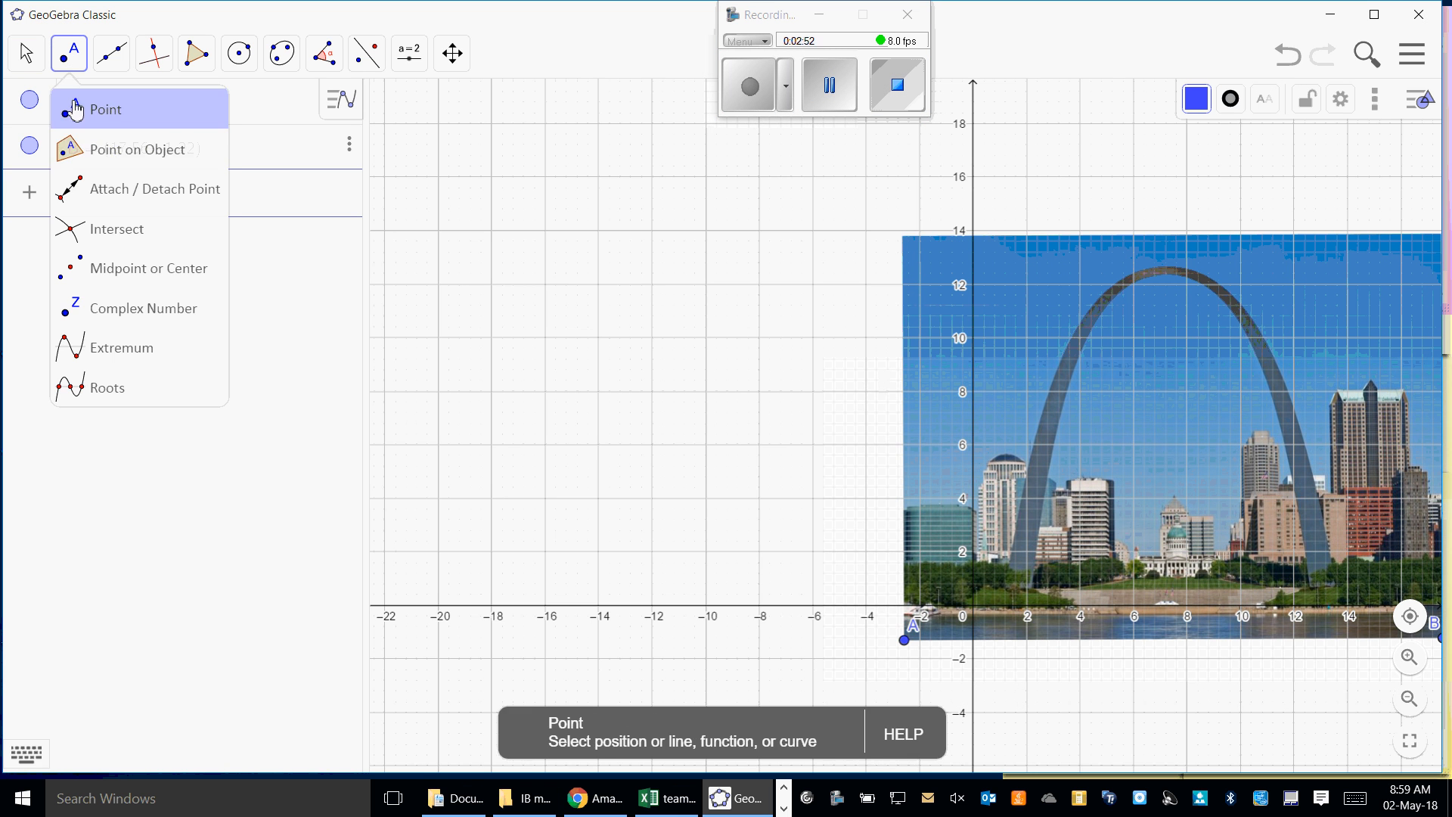
left_click(1167, 271)
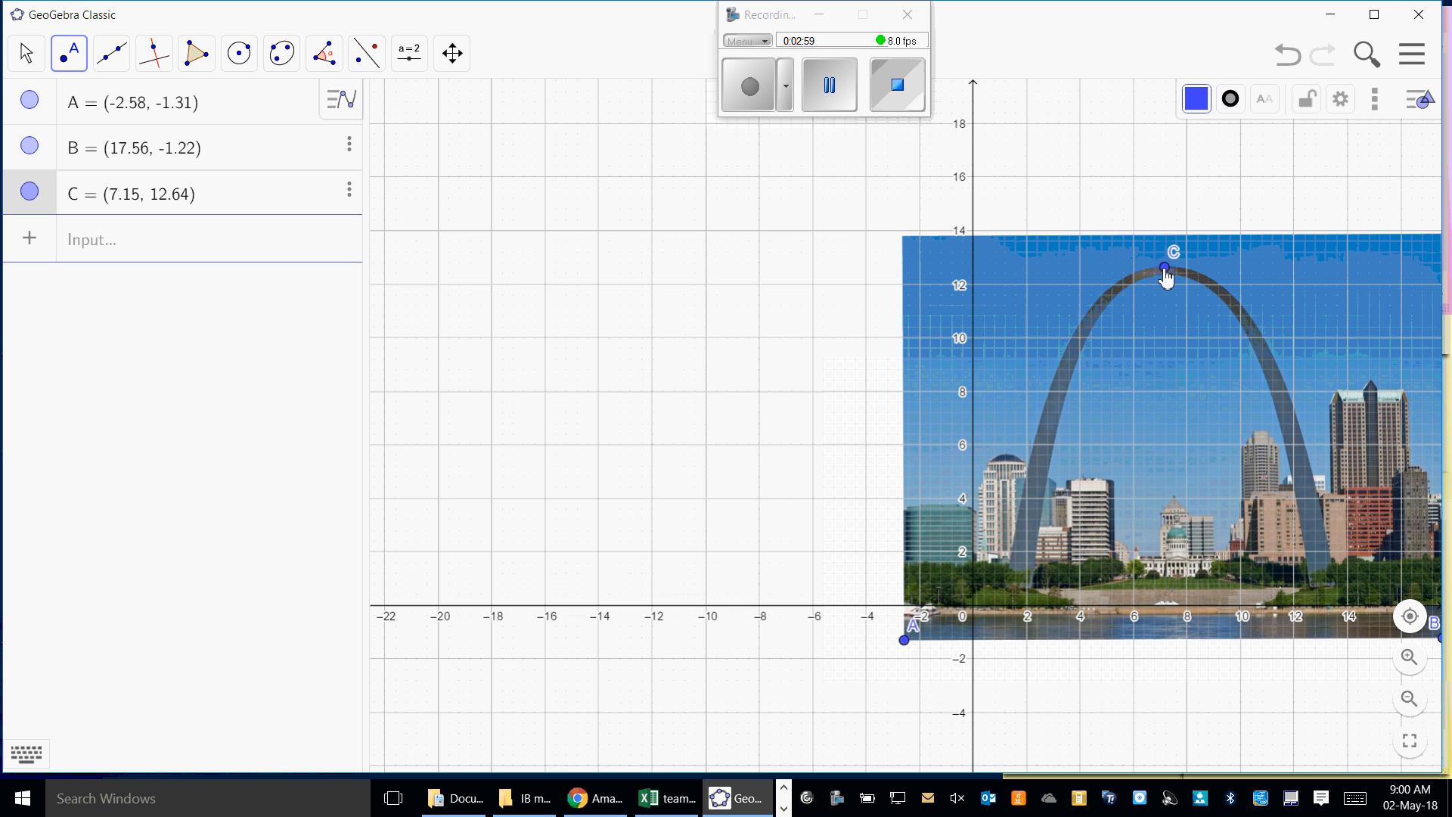
- Set the apex point C to point size 2 with the cross point style
right_click(1167, 271)
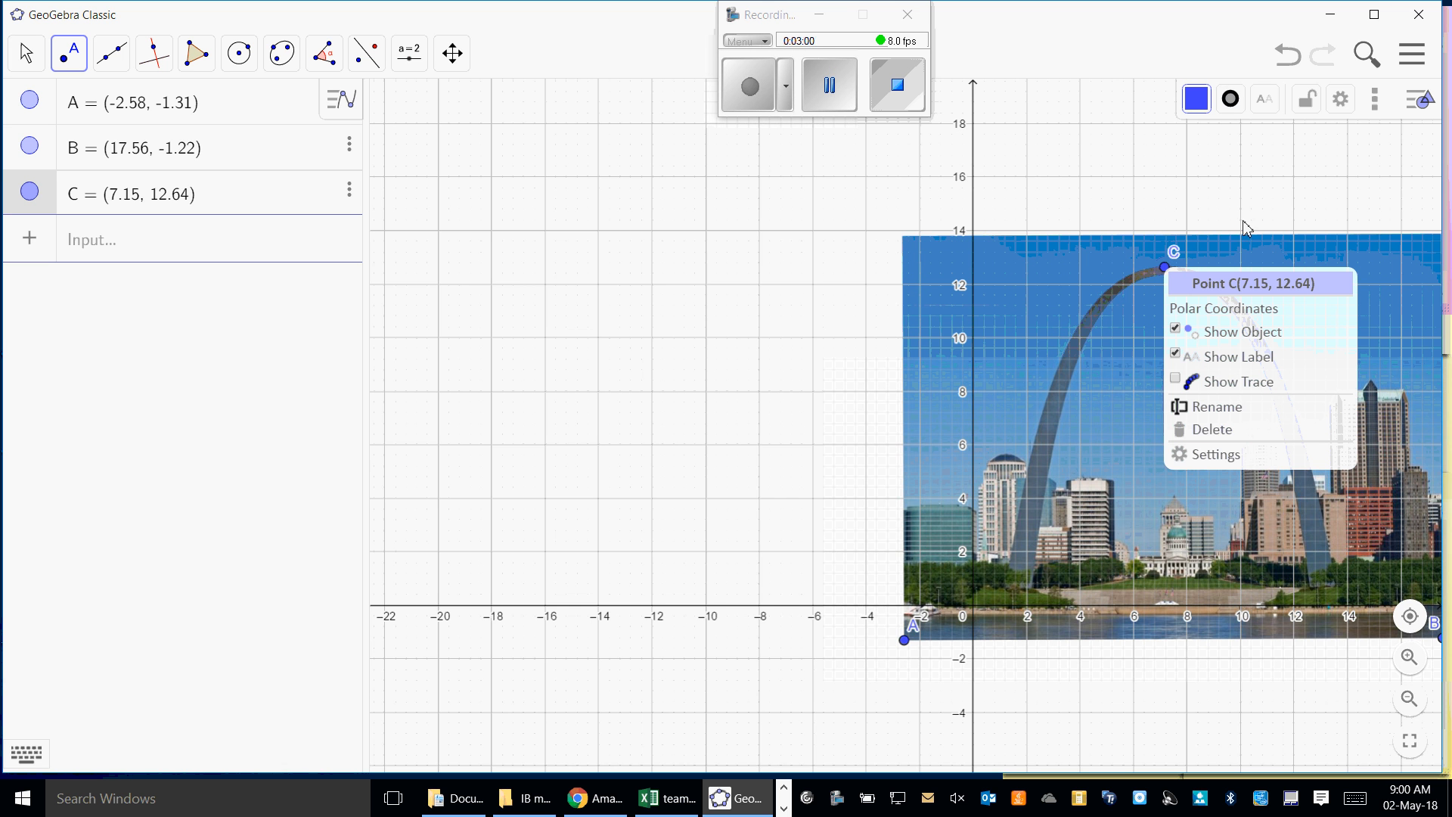
left_click(1213, 457)
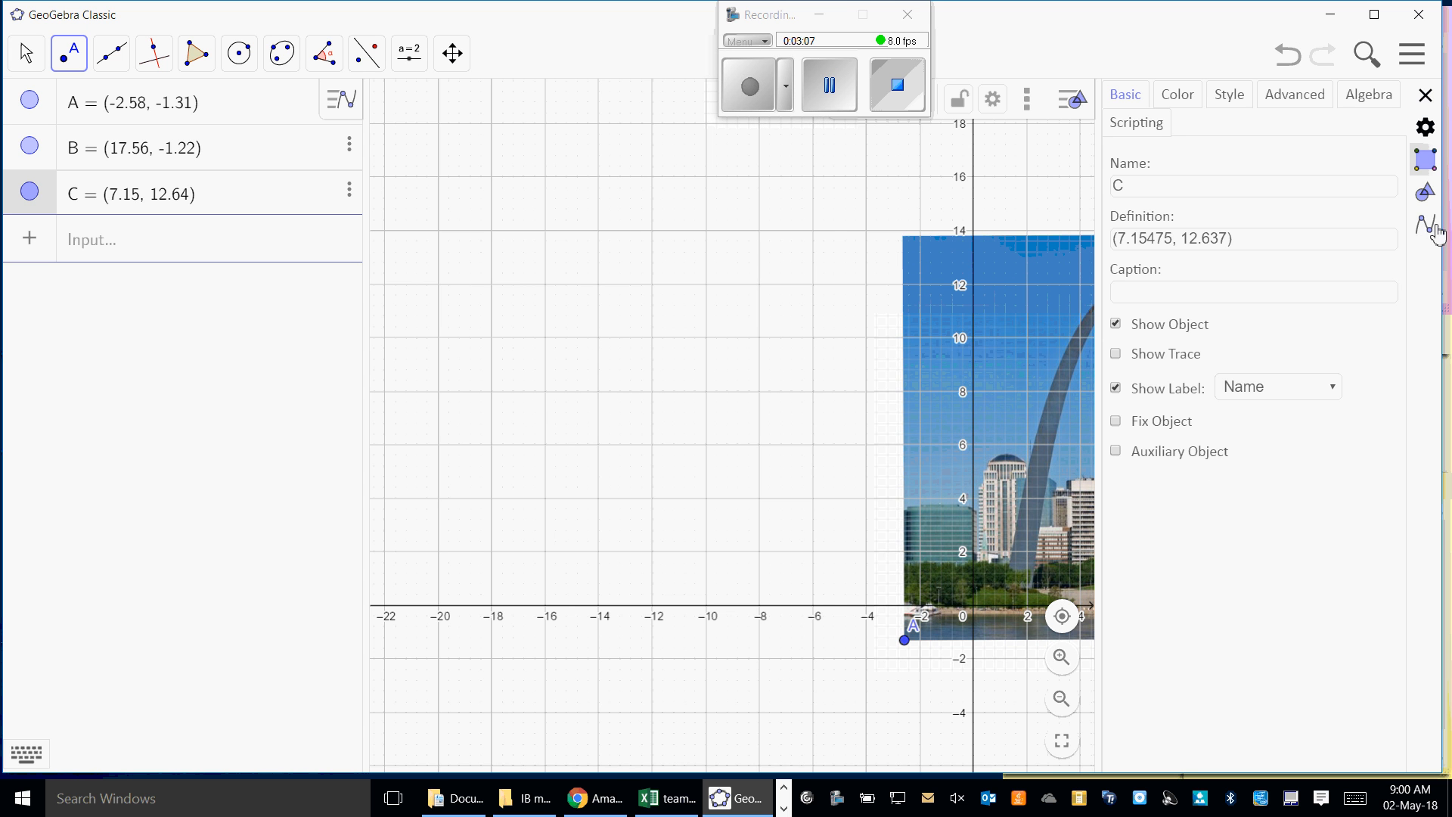
left_click(1229, 95)
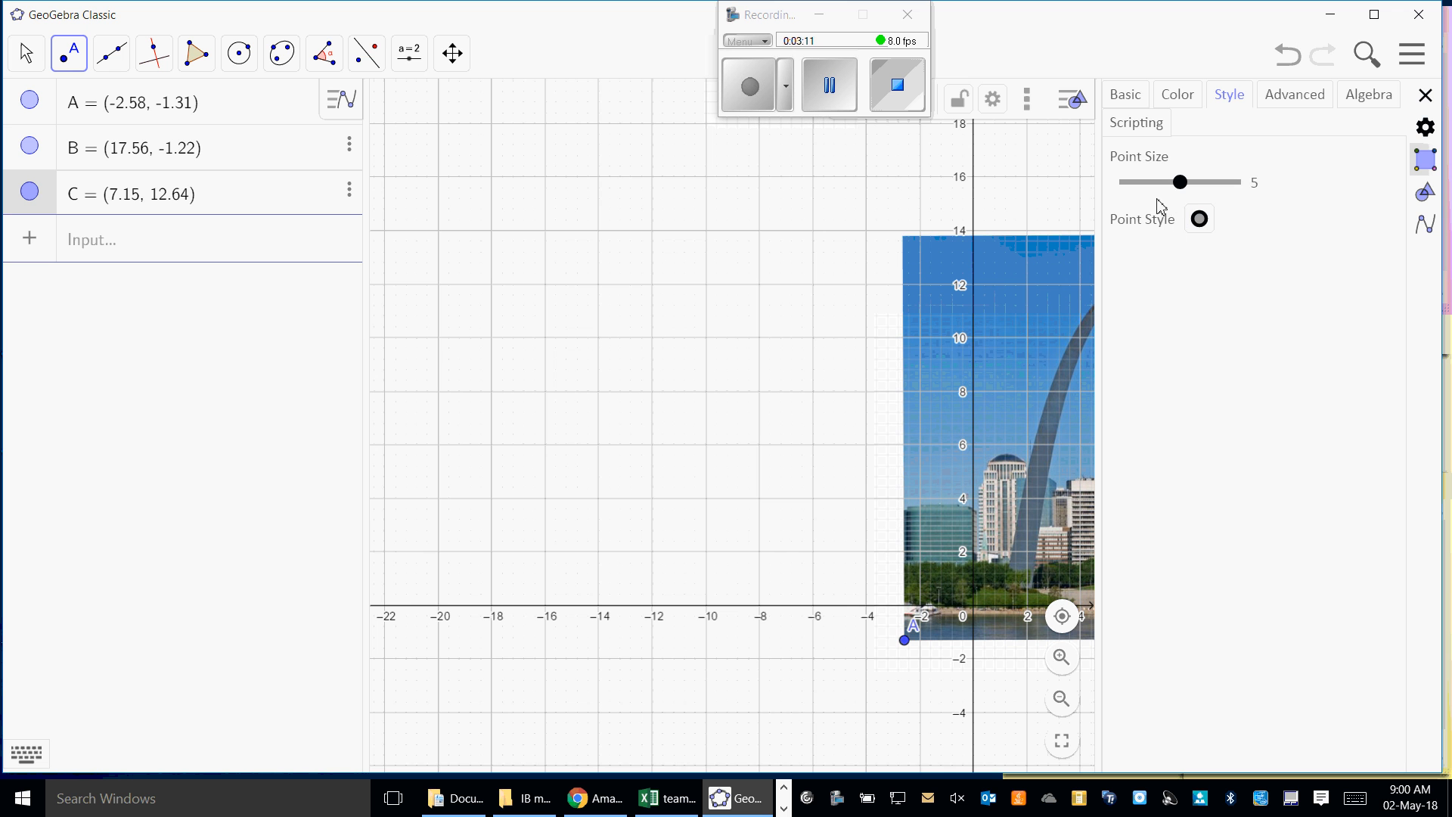
left_click_drag(1179, 184, 1130, 196)
left_click(1140, 186)
left_click(1200, 220)
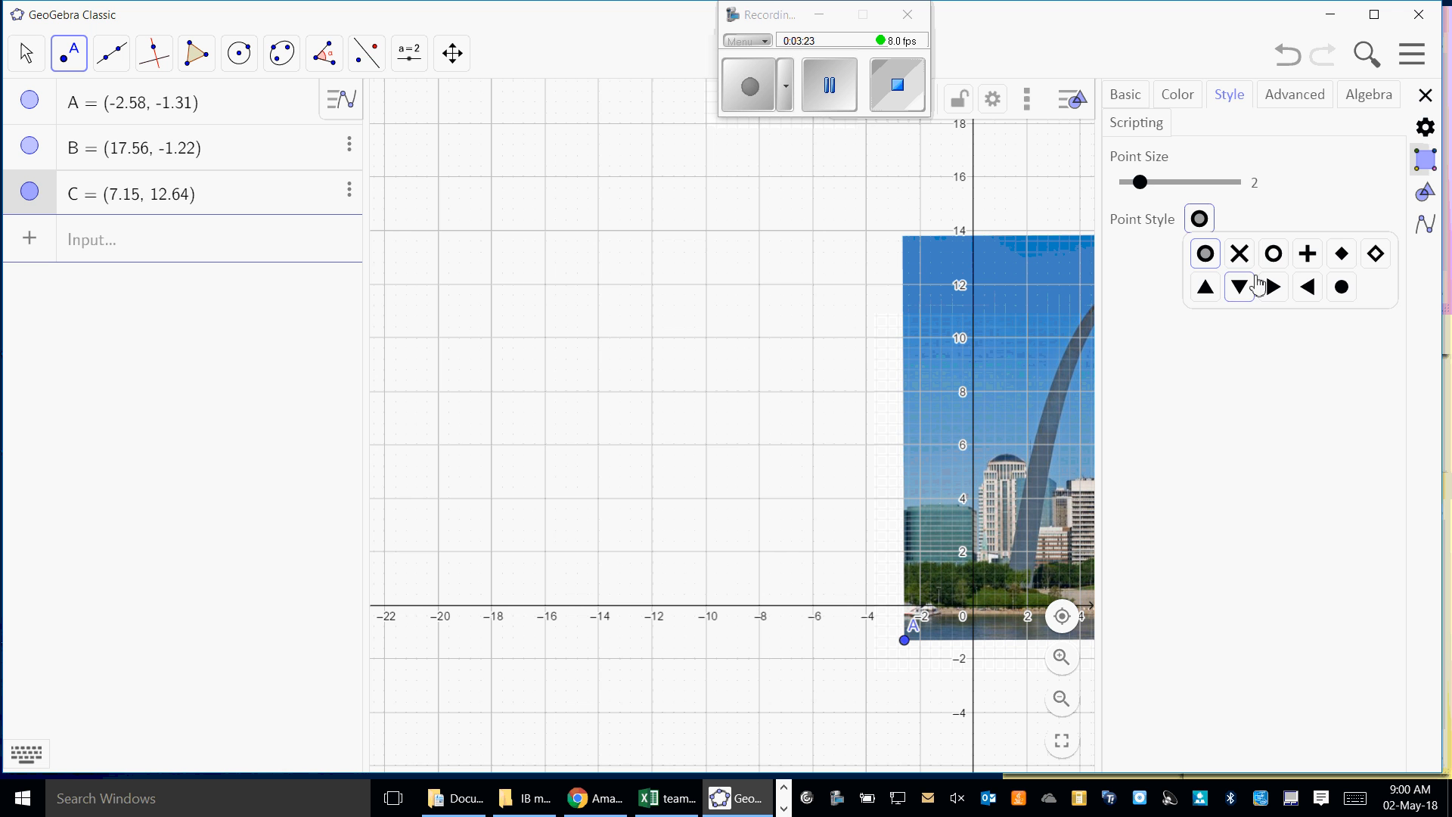
left_click(1239, 253)
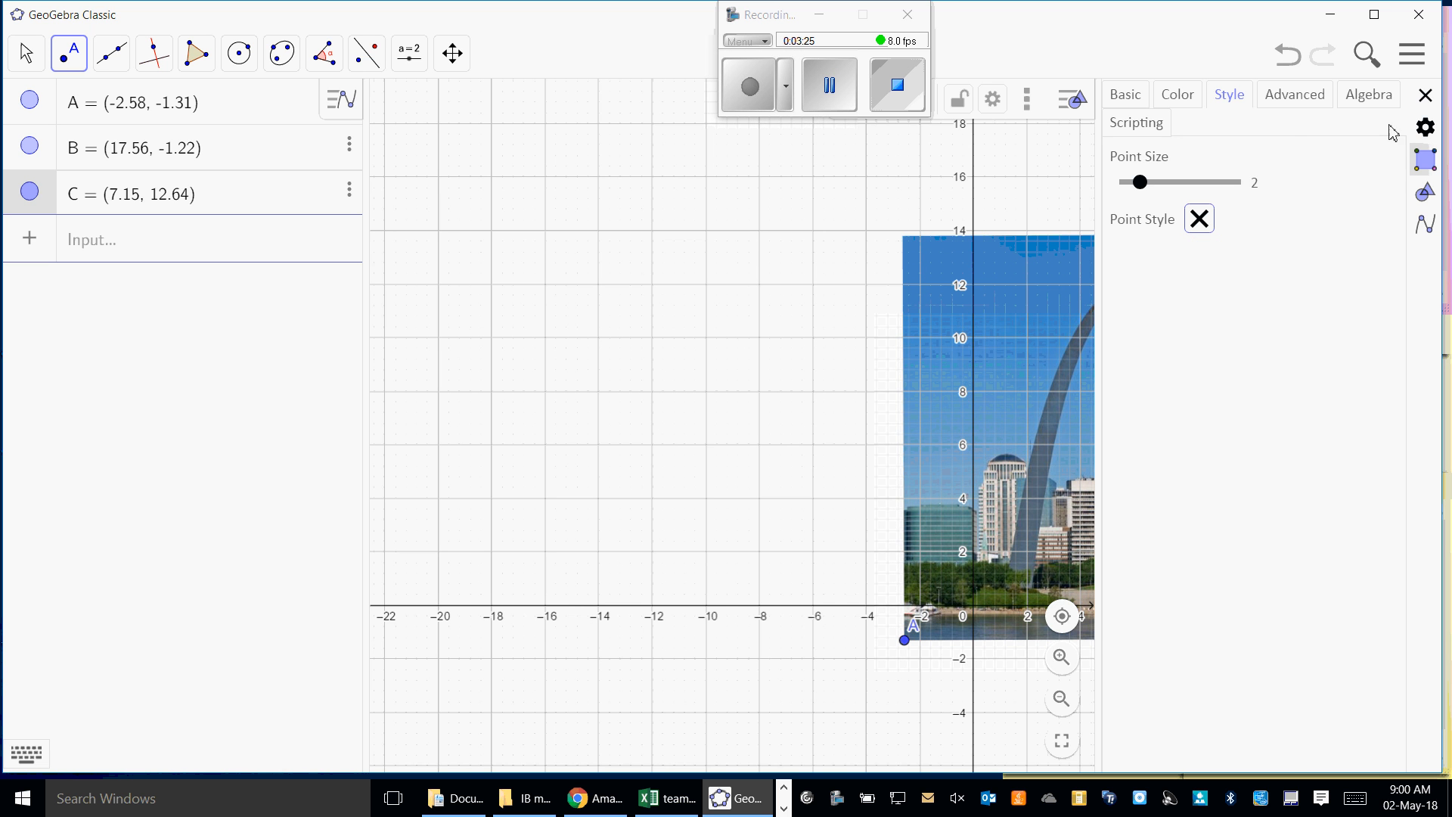
left_click(1425, 95)
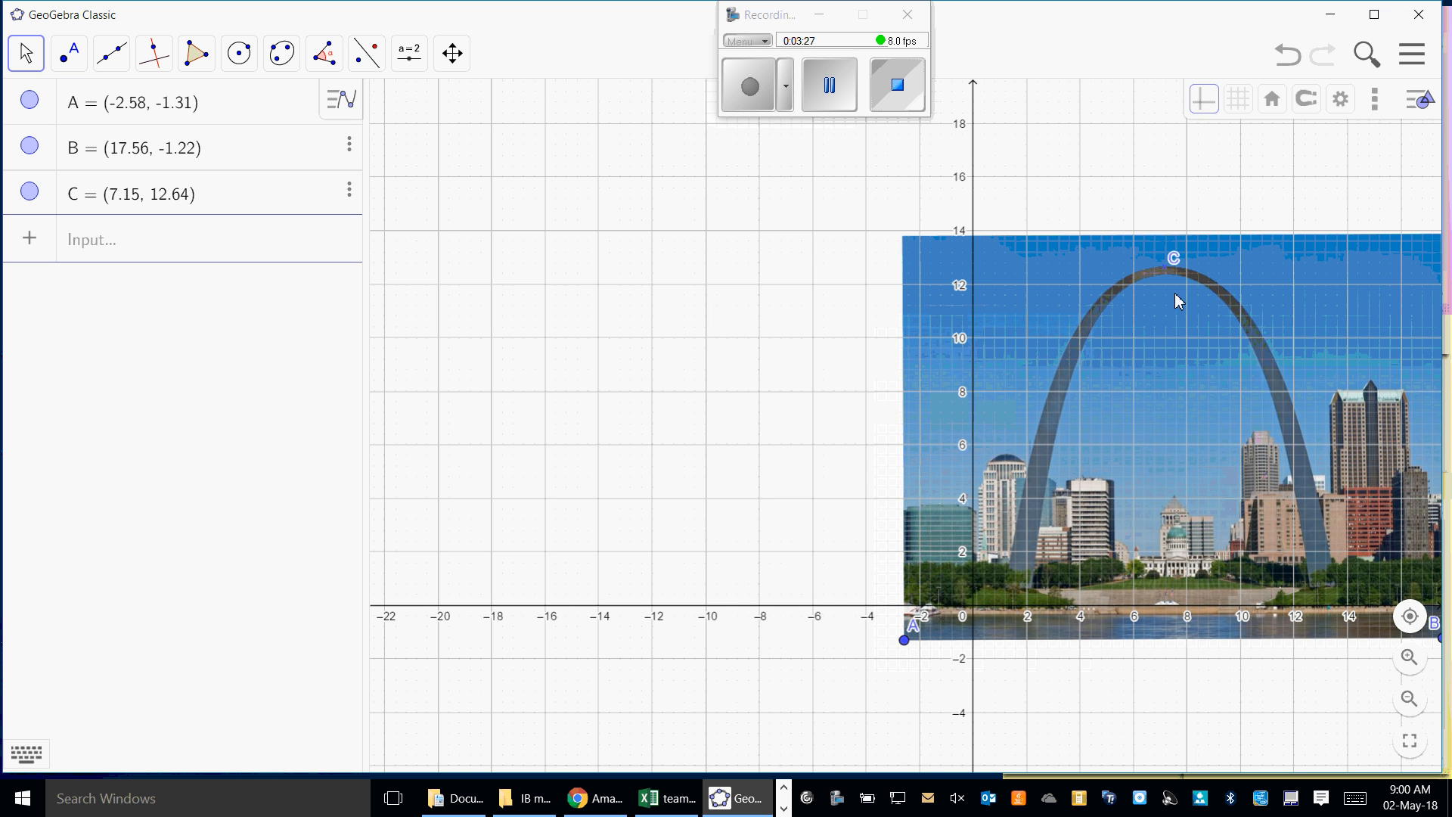
- Change the colour of apex point C to pink
left_click(1164, 269)
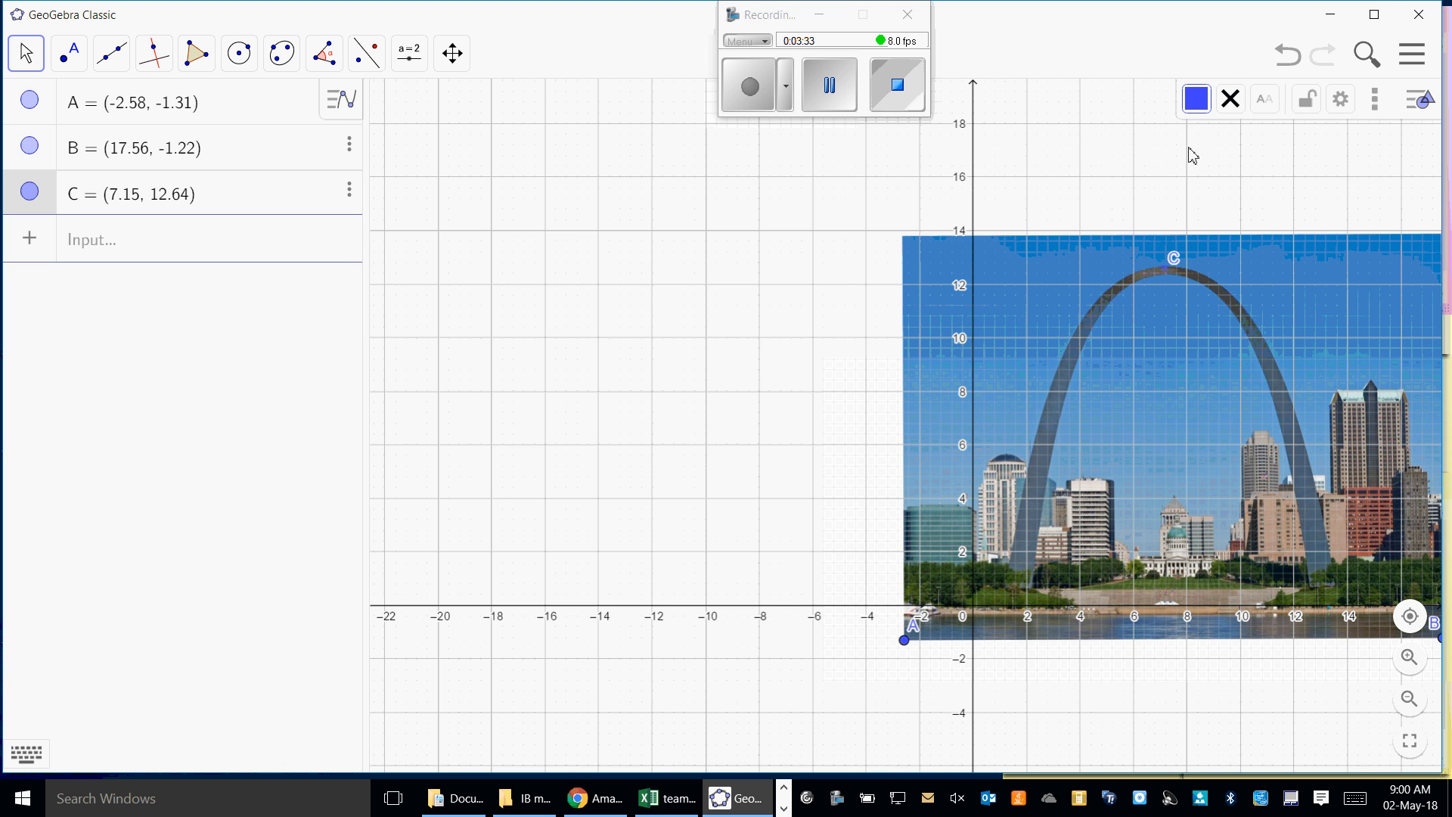
left_click(1198, 104)
left_click(1304, 134)
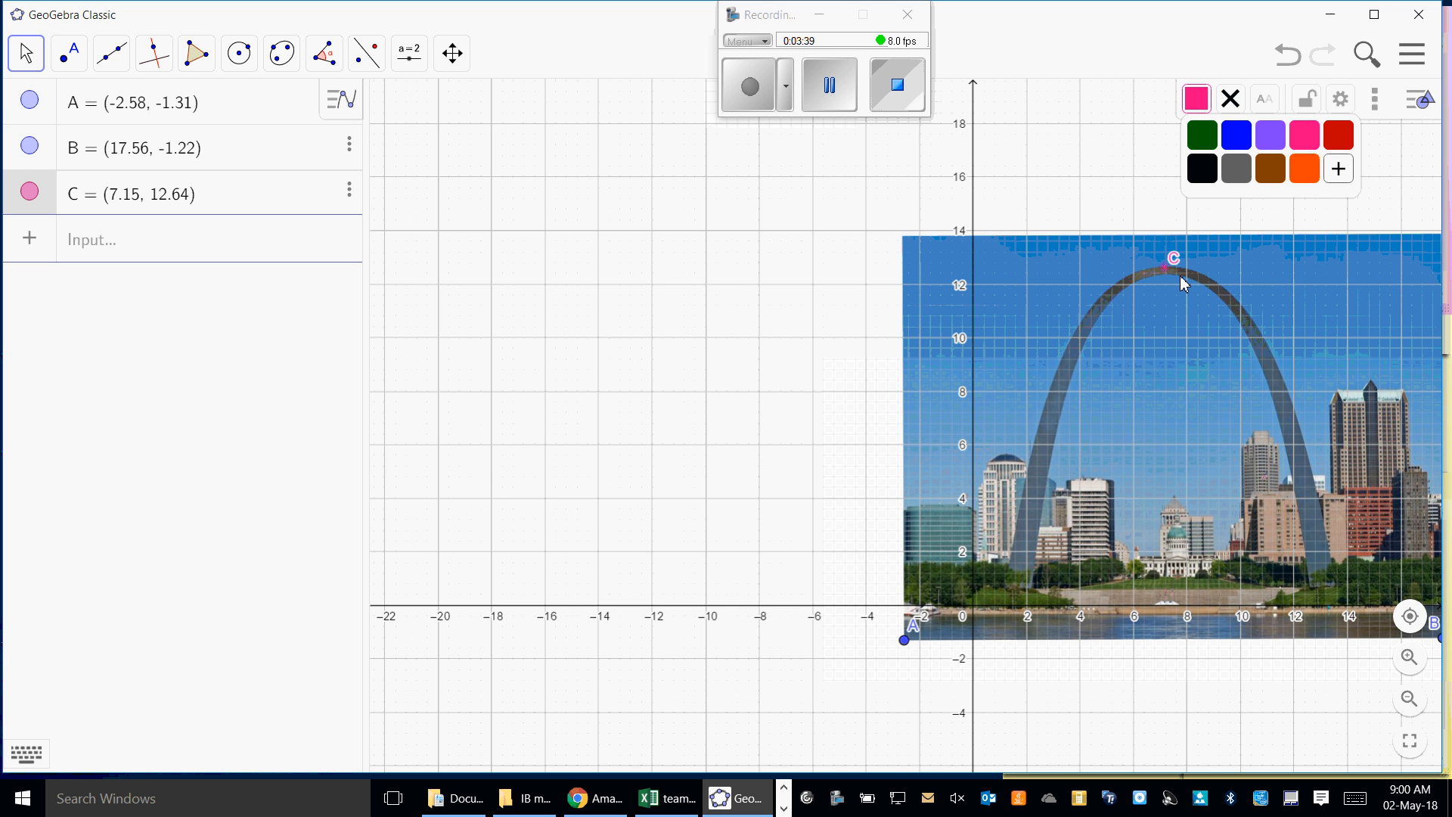
left_click(829, 85)
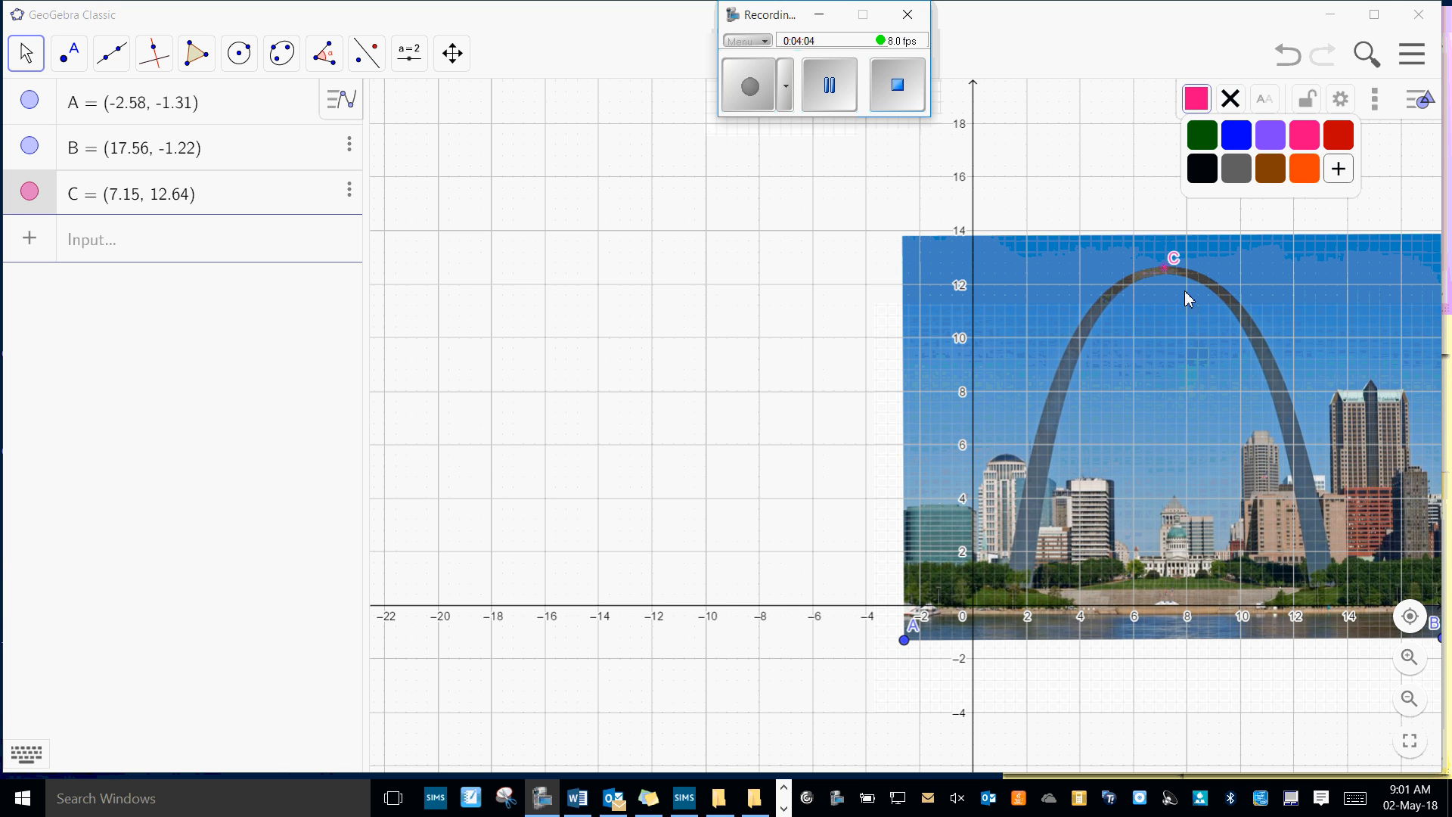
- Place ten points in pairs down the arch's outer edge, from about (4.61, 11.36) and (9.74, 11.51) to (1.11, 0.58) and (13.59, 0.72)
left_click(1096, 298)
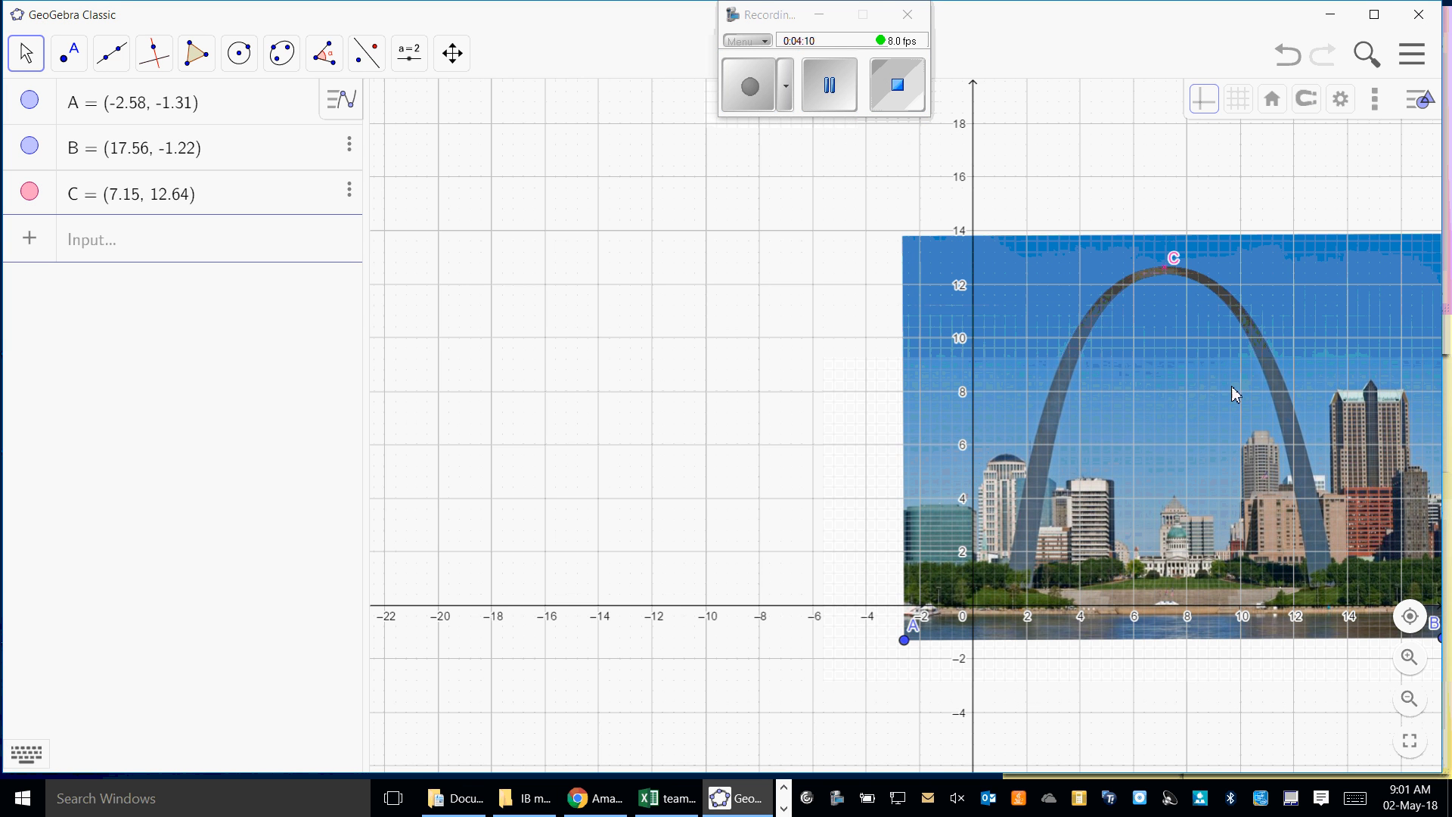
left_click(71, 60)
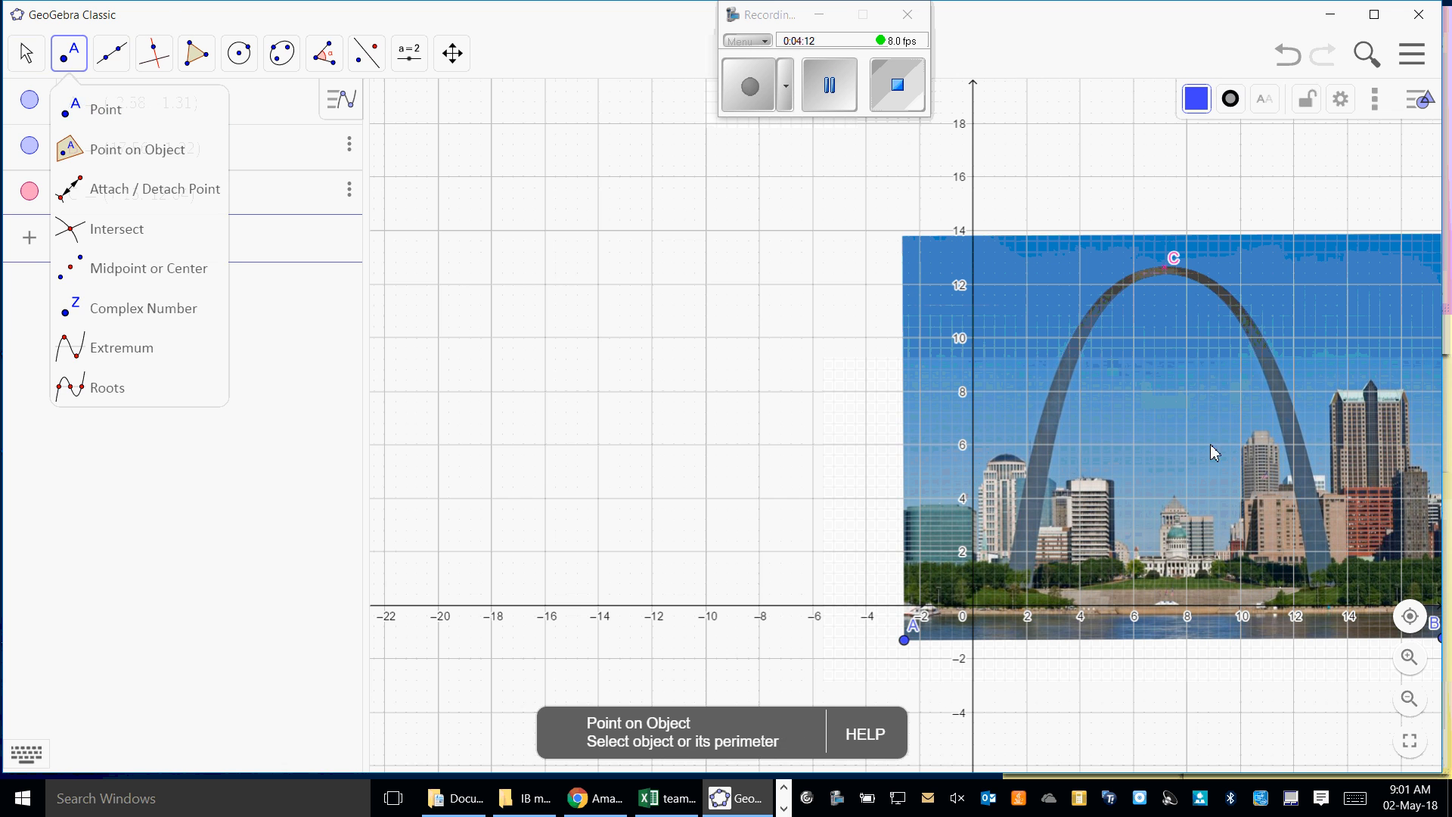
left_click(1096, 302)
left_click(1235, 299)
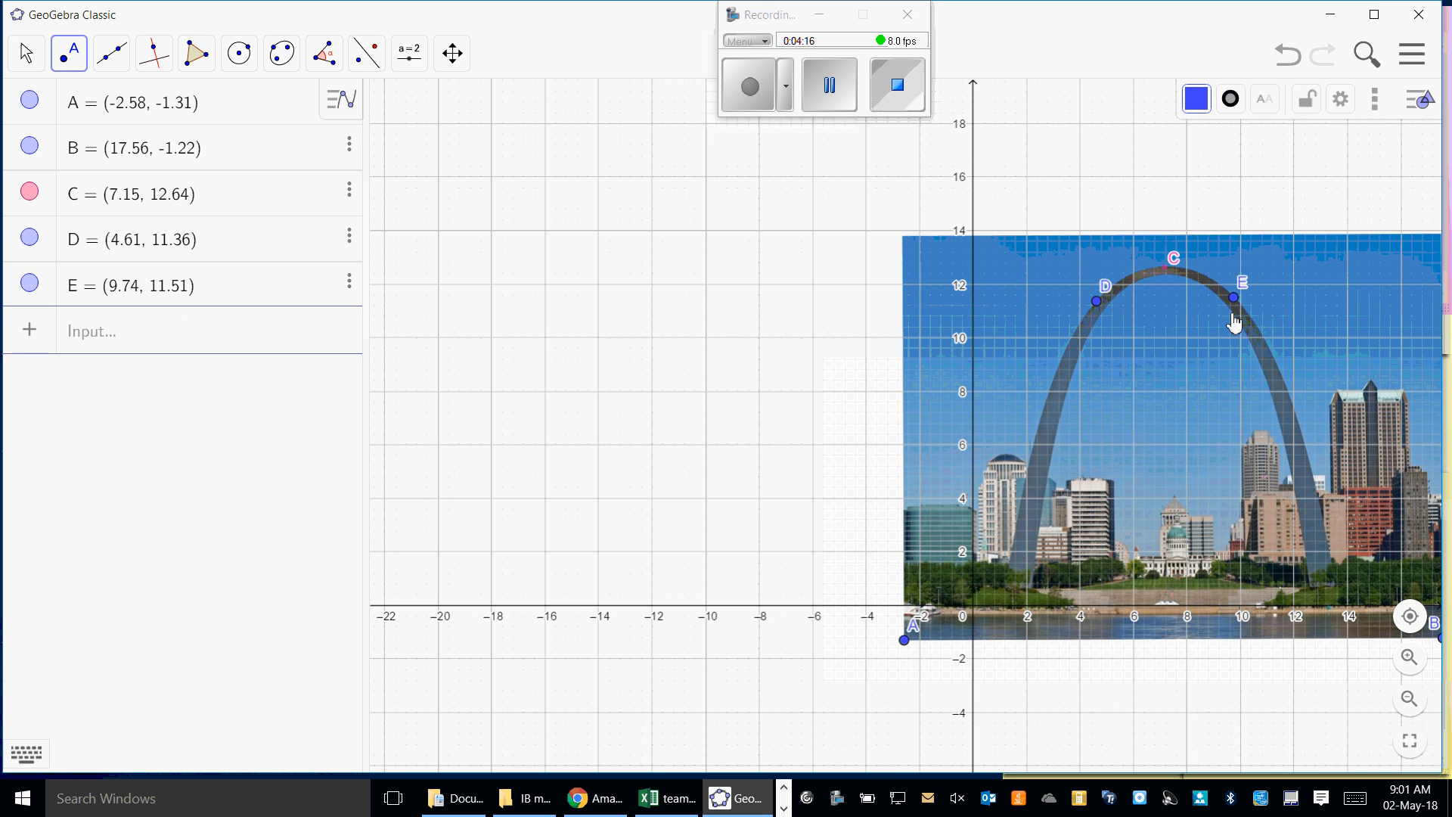
left_click(1052, 378)
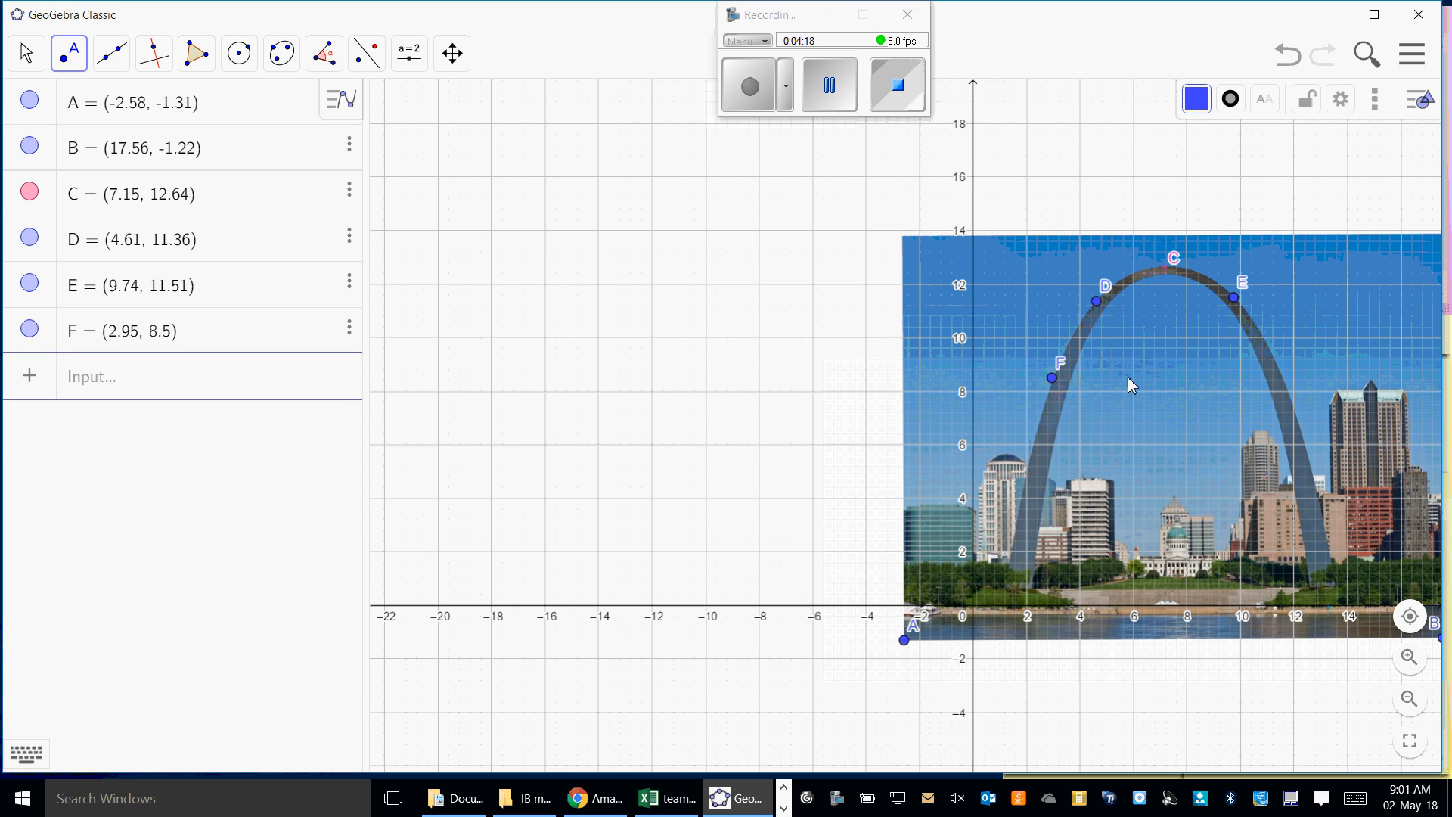
left_click(1282, 376)
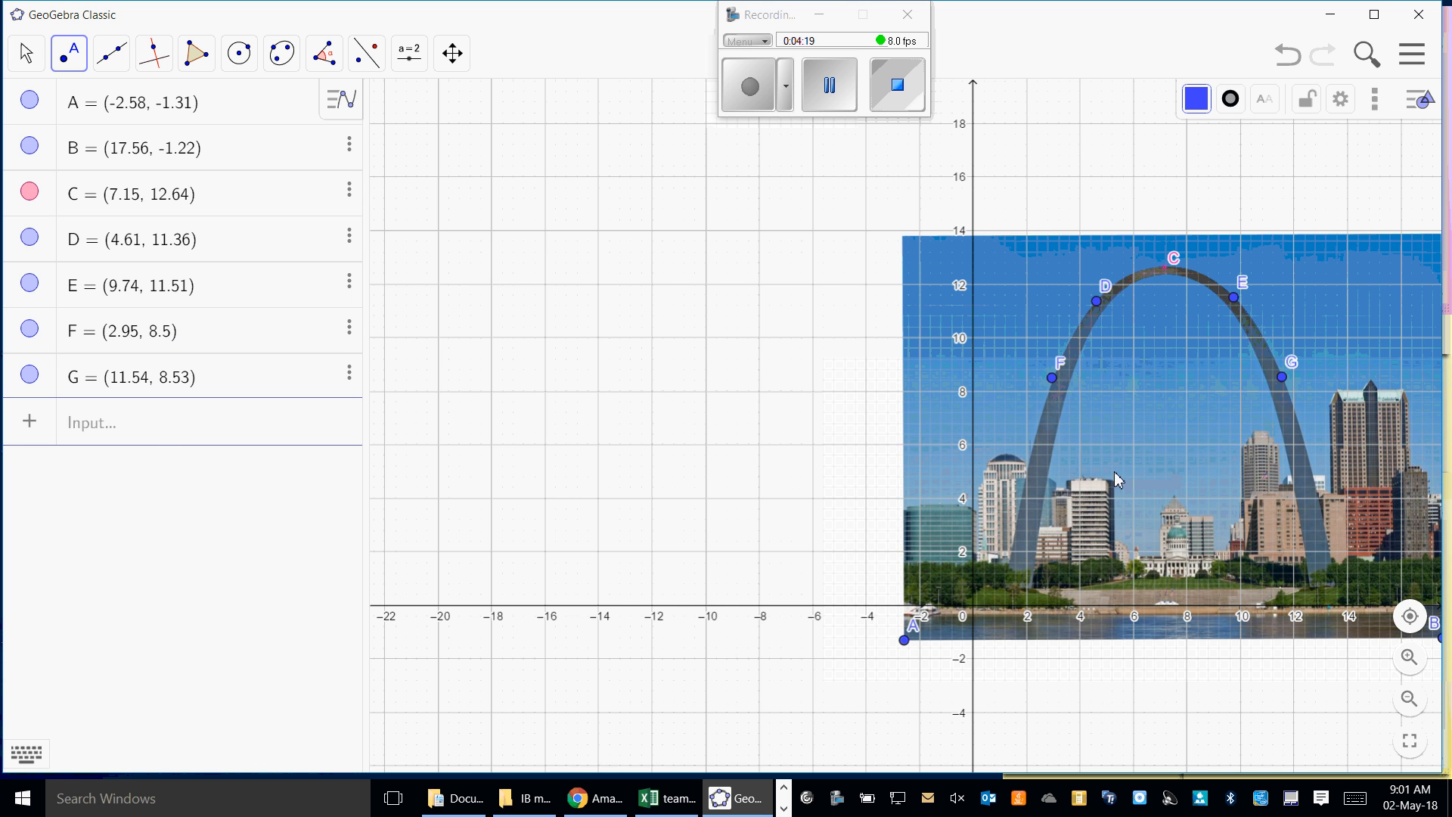
left_click(1027, 469)
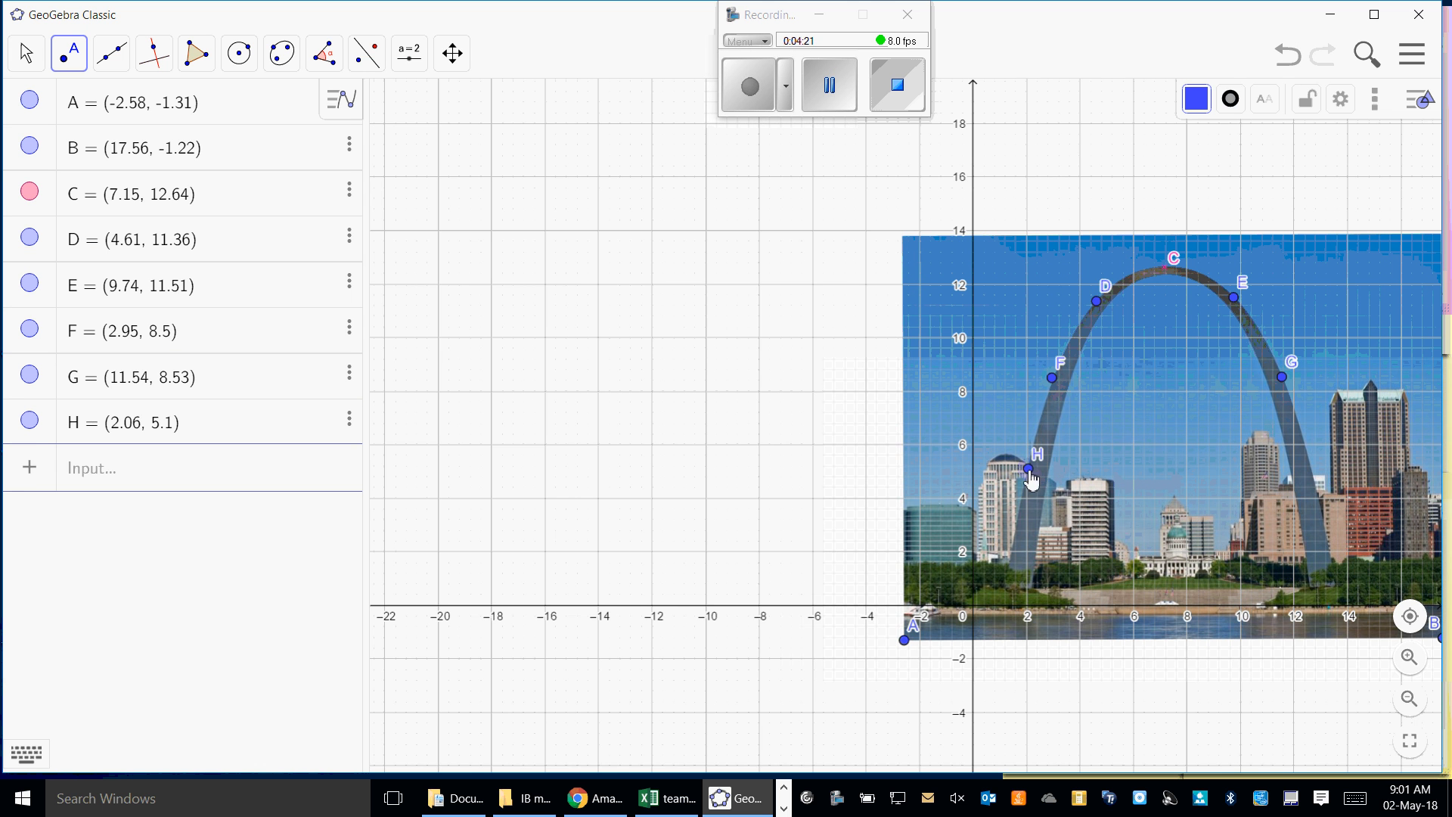
left_click(1309, 464)
left_click(1010, 545)
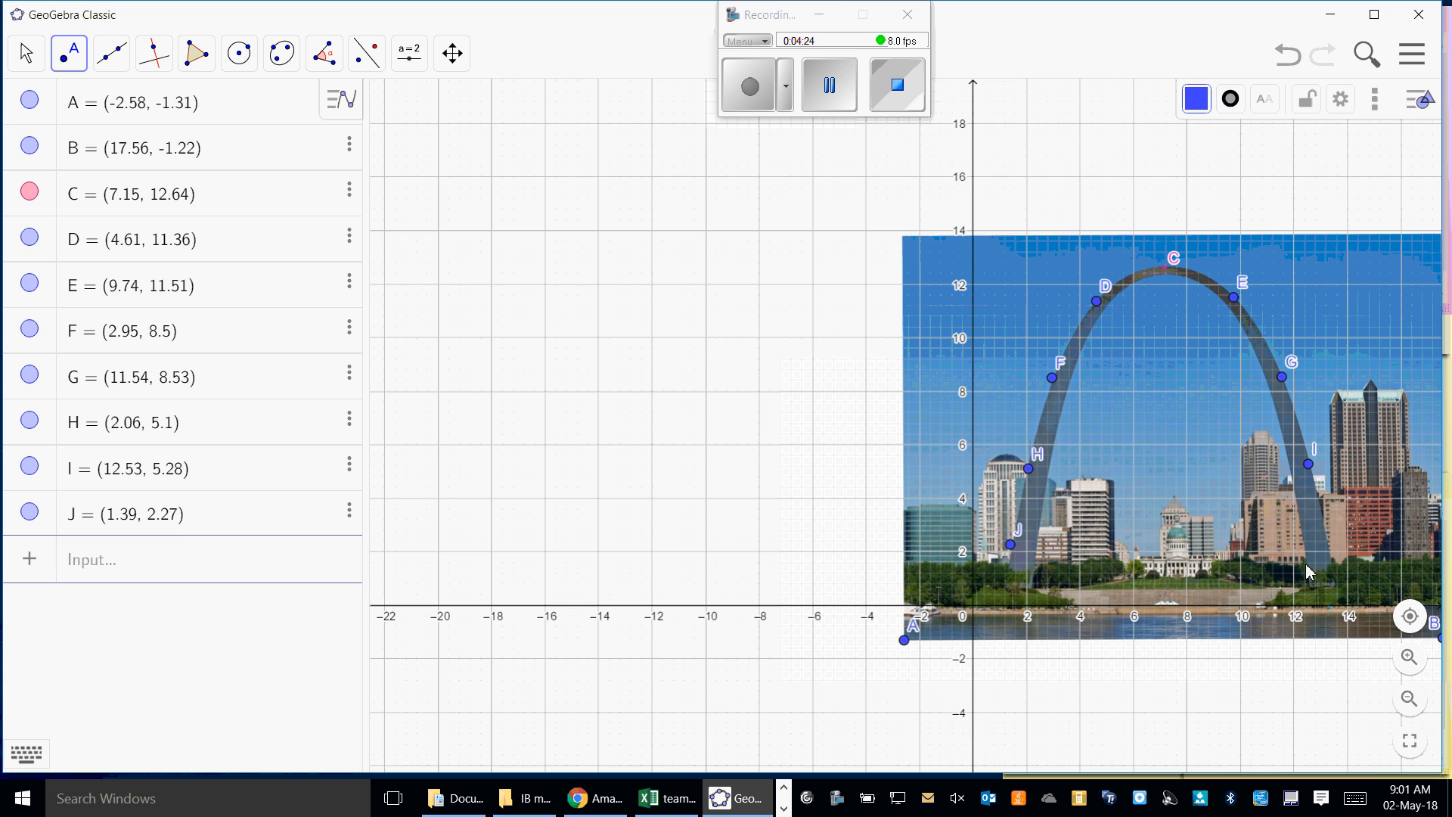
left_click(1330, 543)
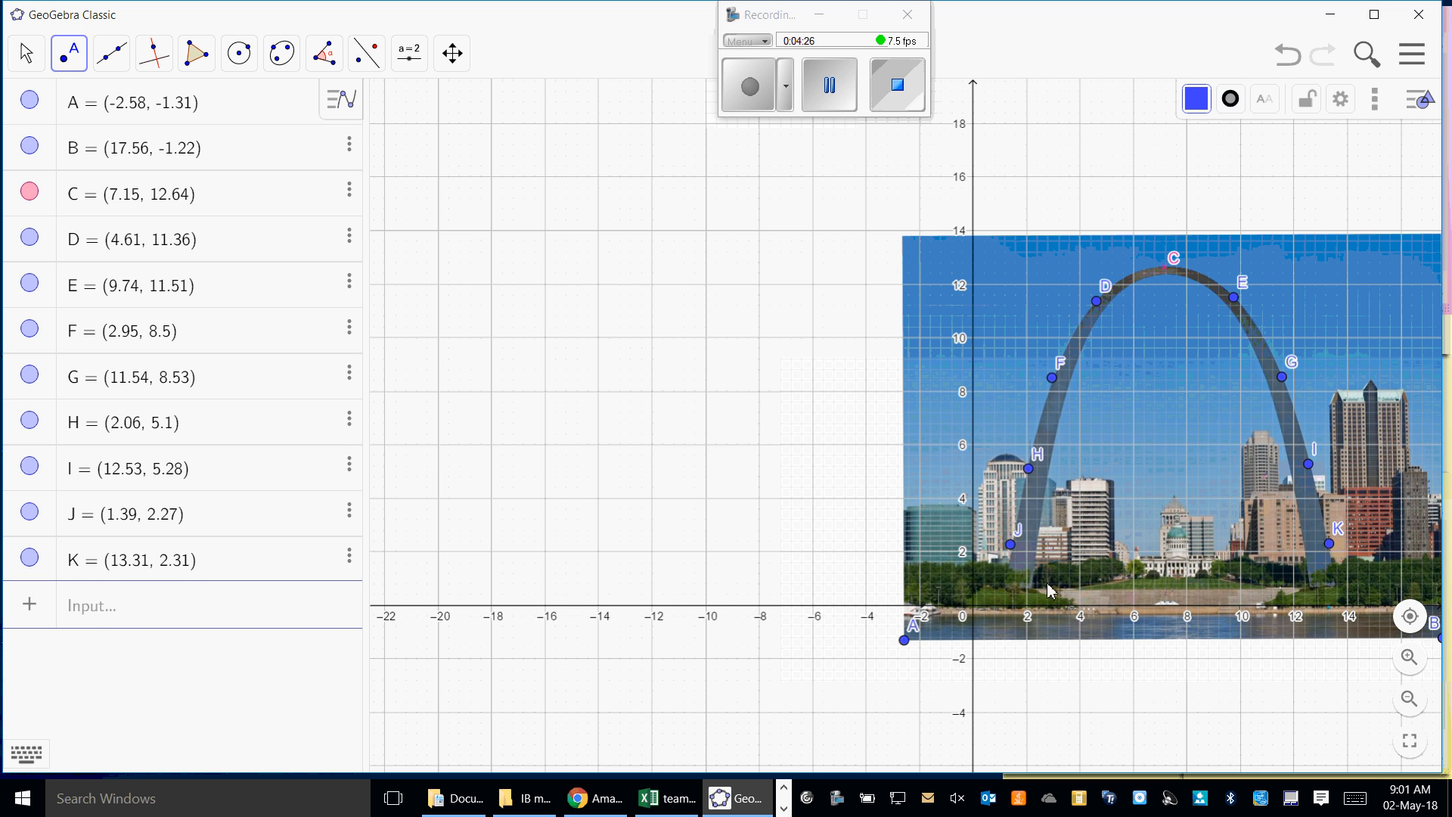
left_click(1004, 591)
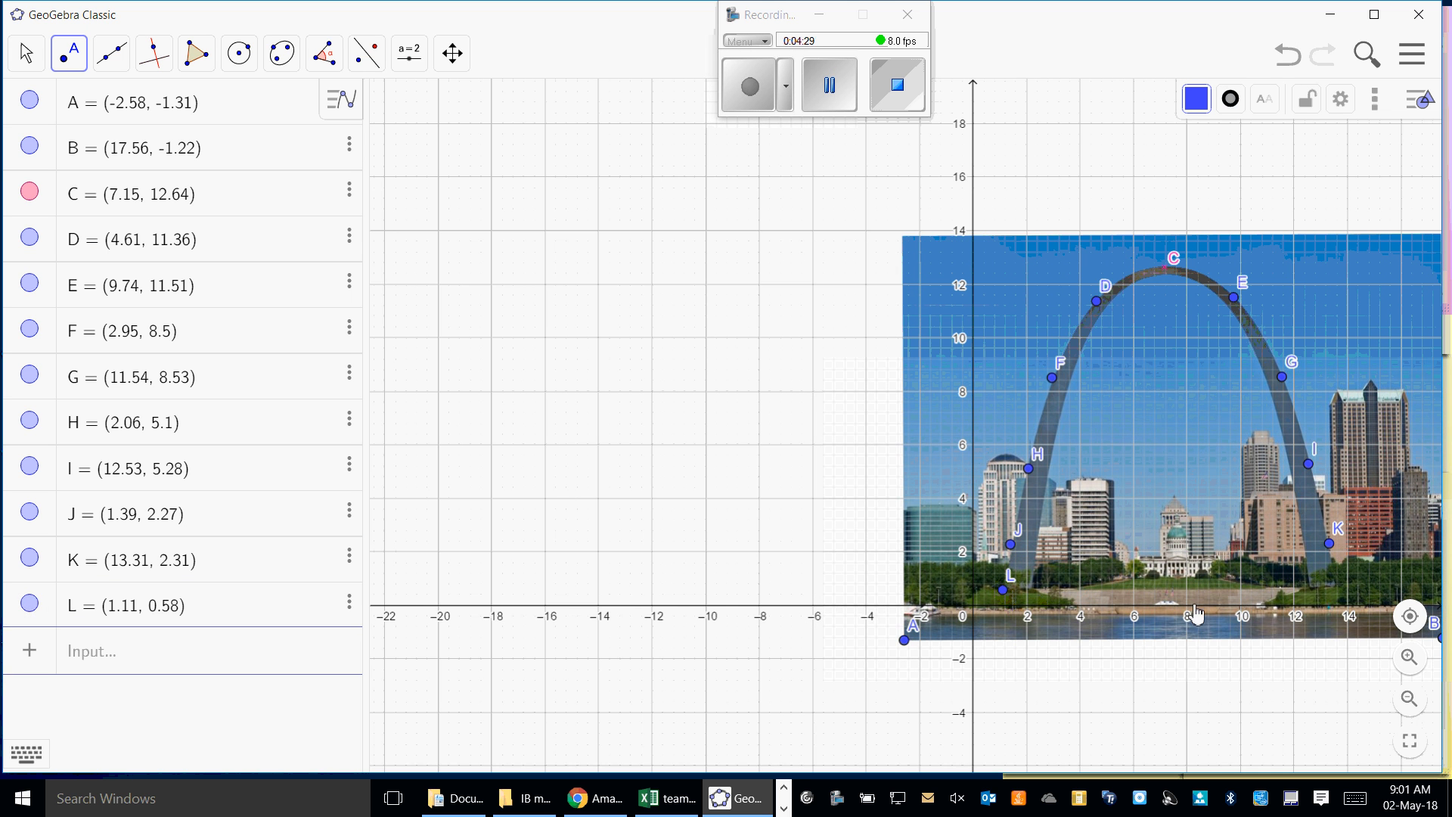
left_click(1338, 587)
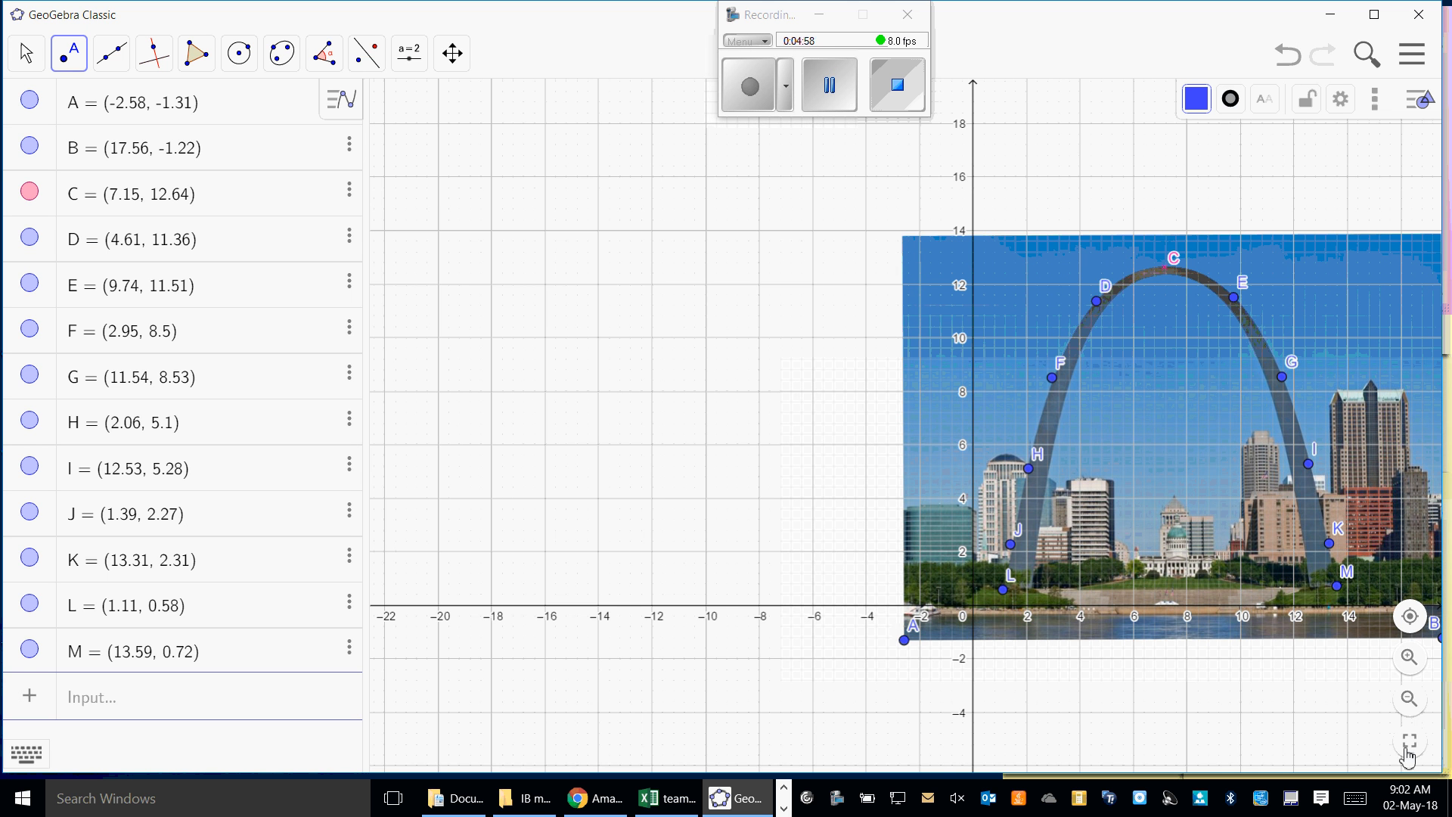
- Select all the arch points from C to M in the object list with the Move tool active
left_click(829, 85)
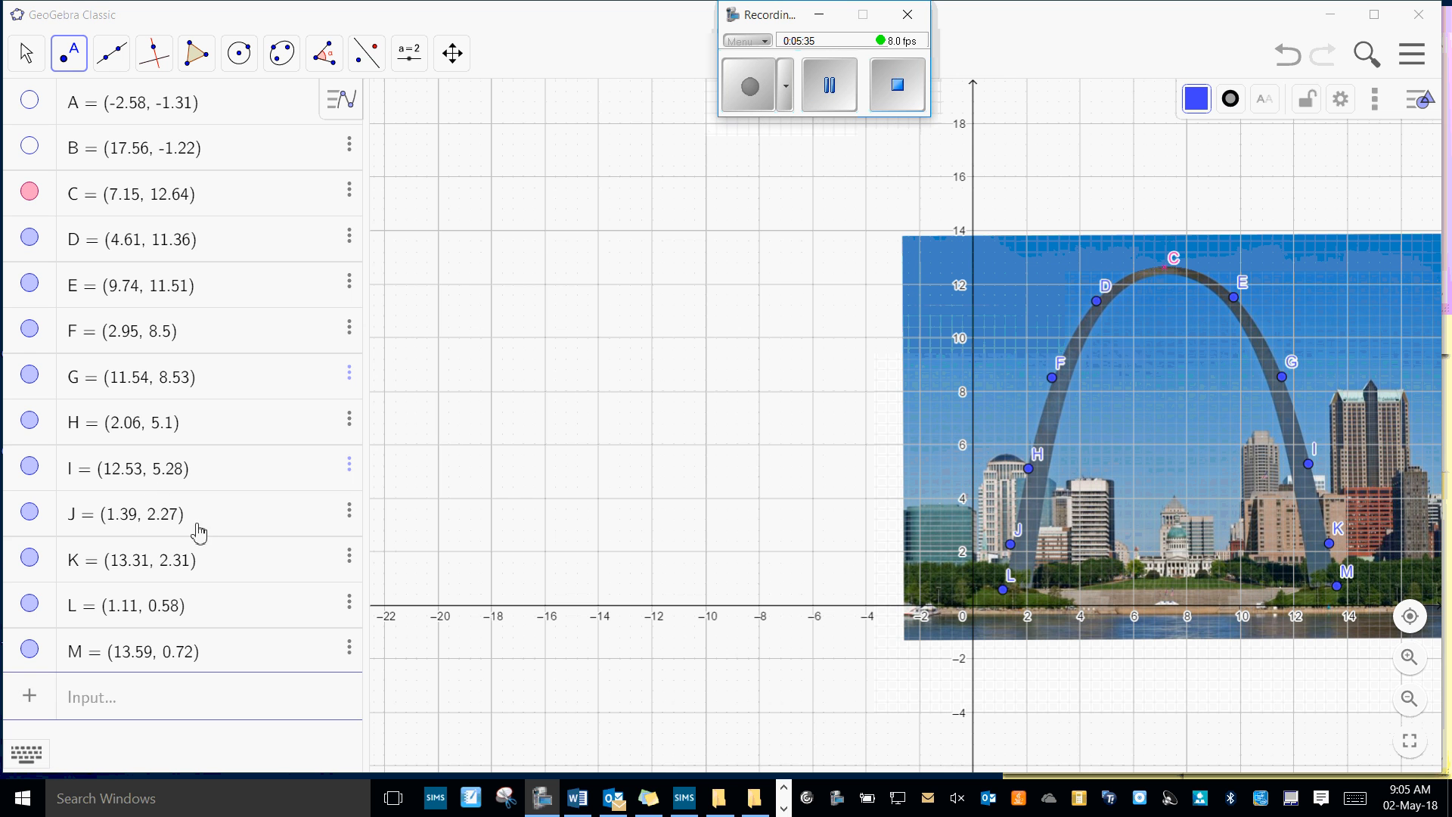
left_click(227, 194)
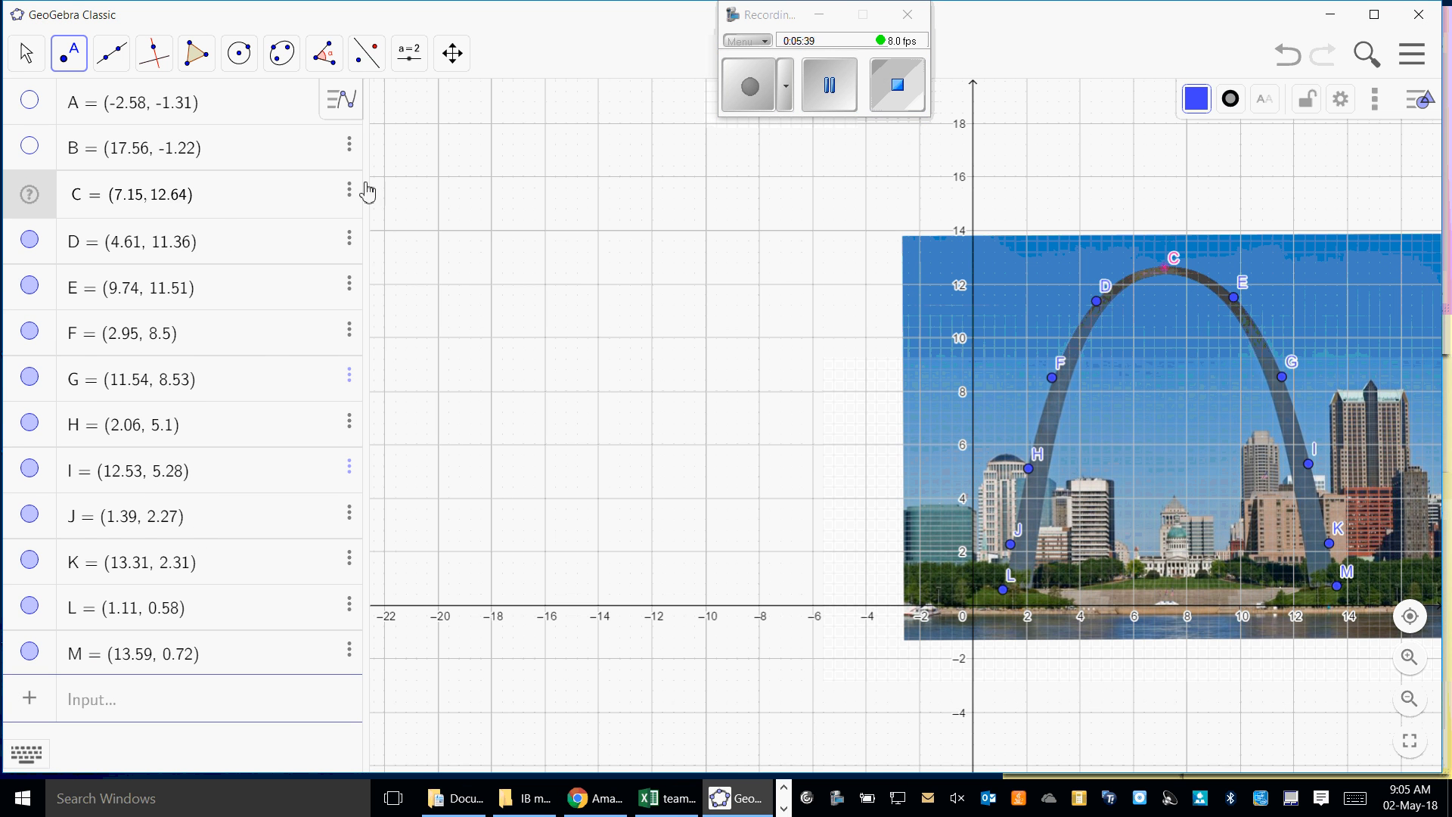
left_click(23, 198)
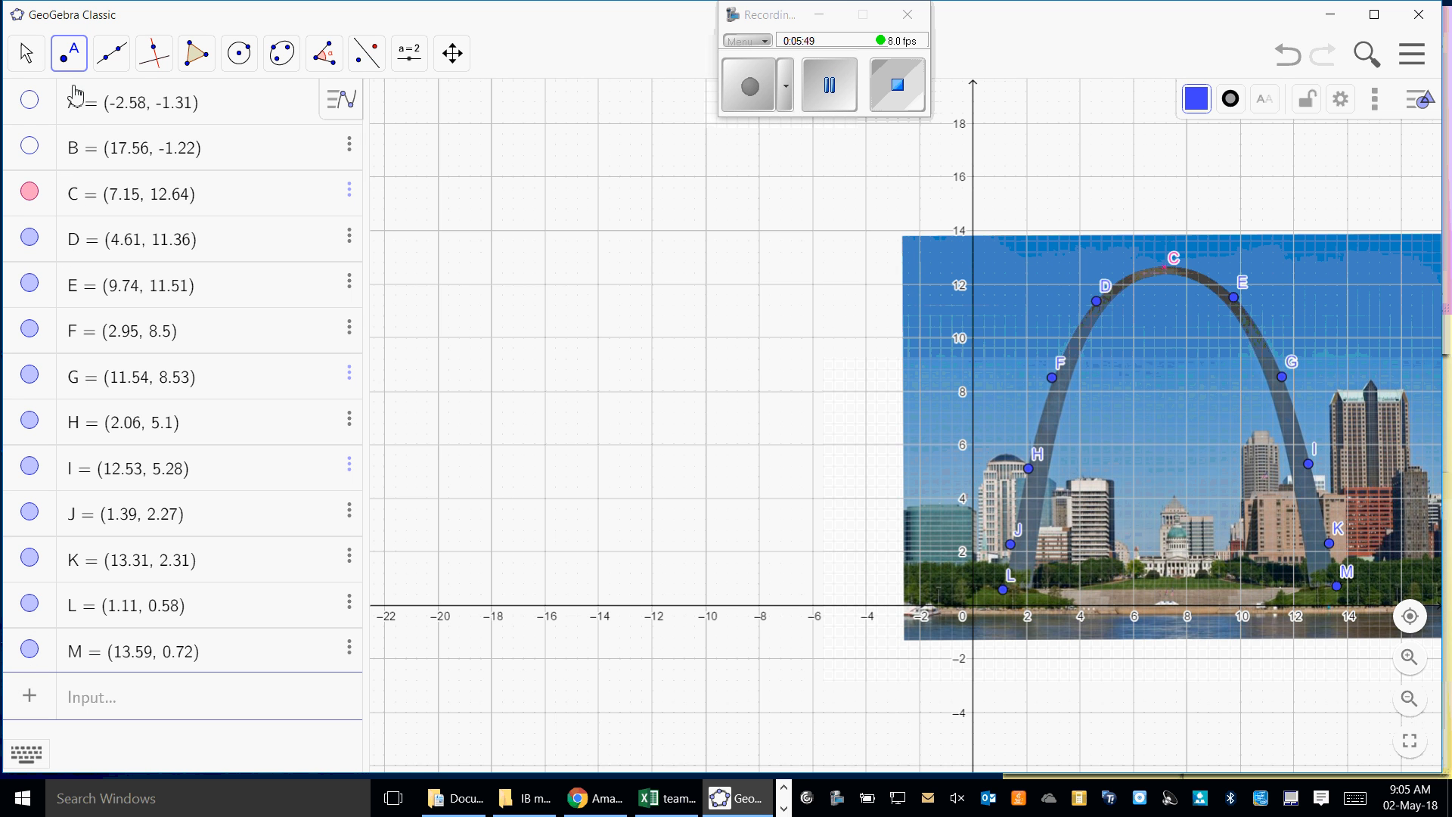
left_click(24, 54)
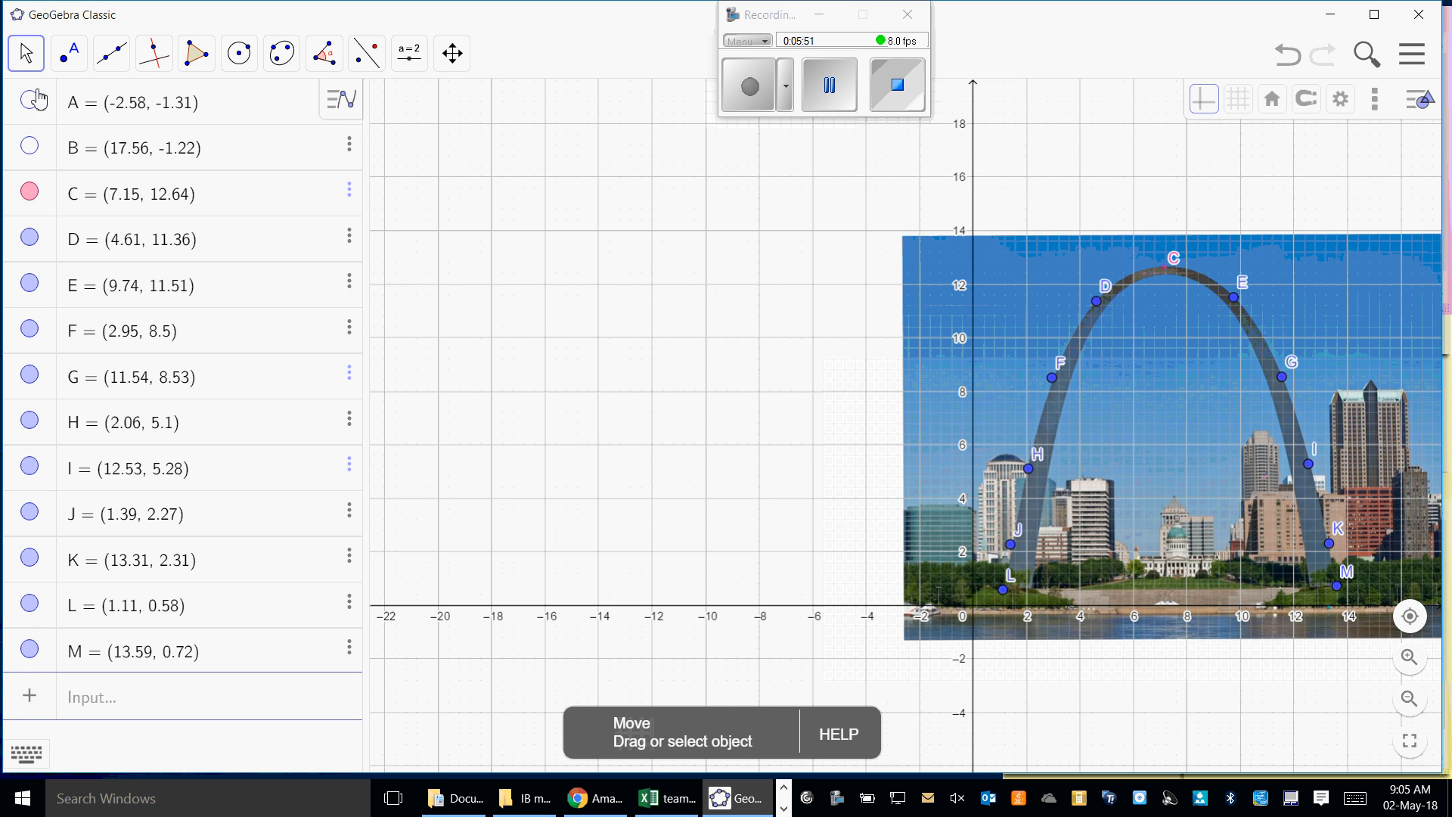
left_click(53, 202)
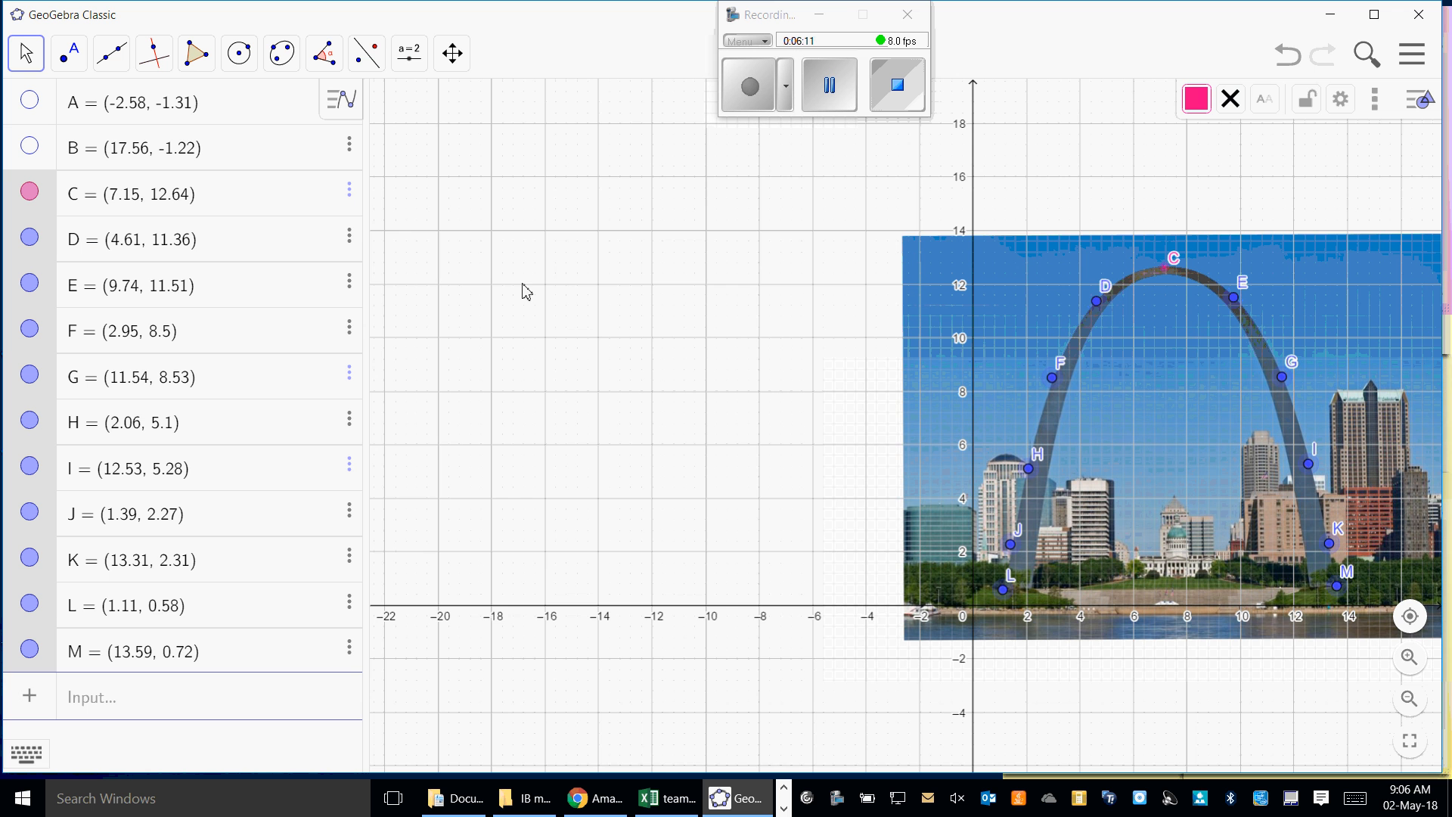
left_click(1422, 65)
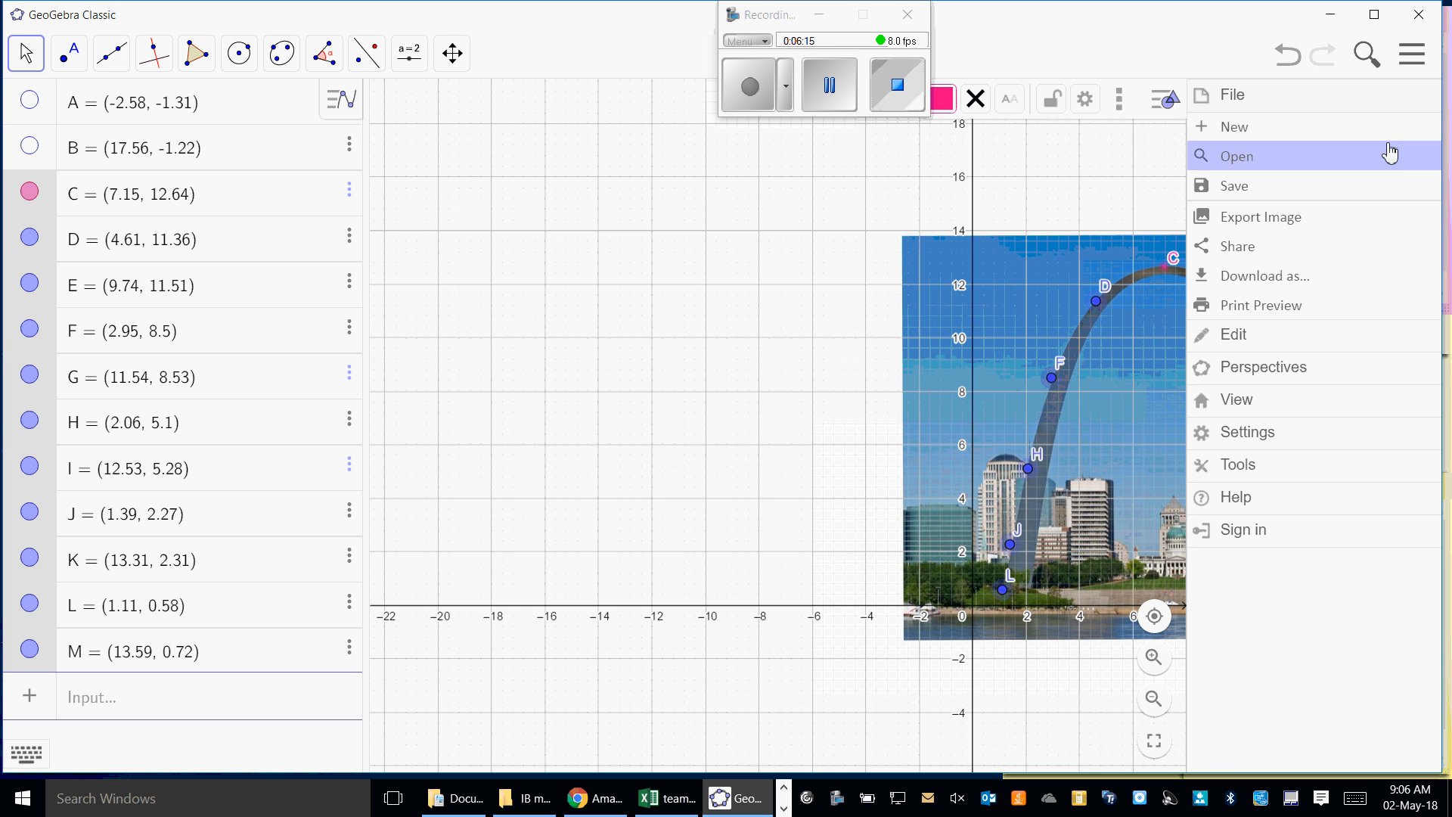
left_click(1413, 67)
left_click(1419, 114)
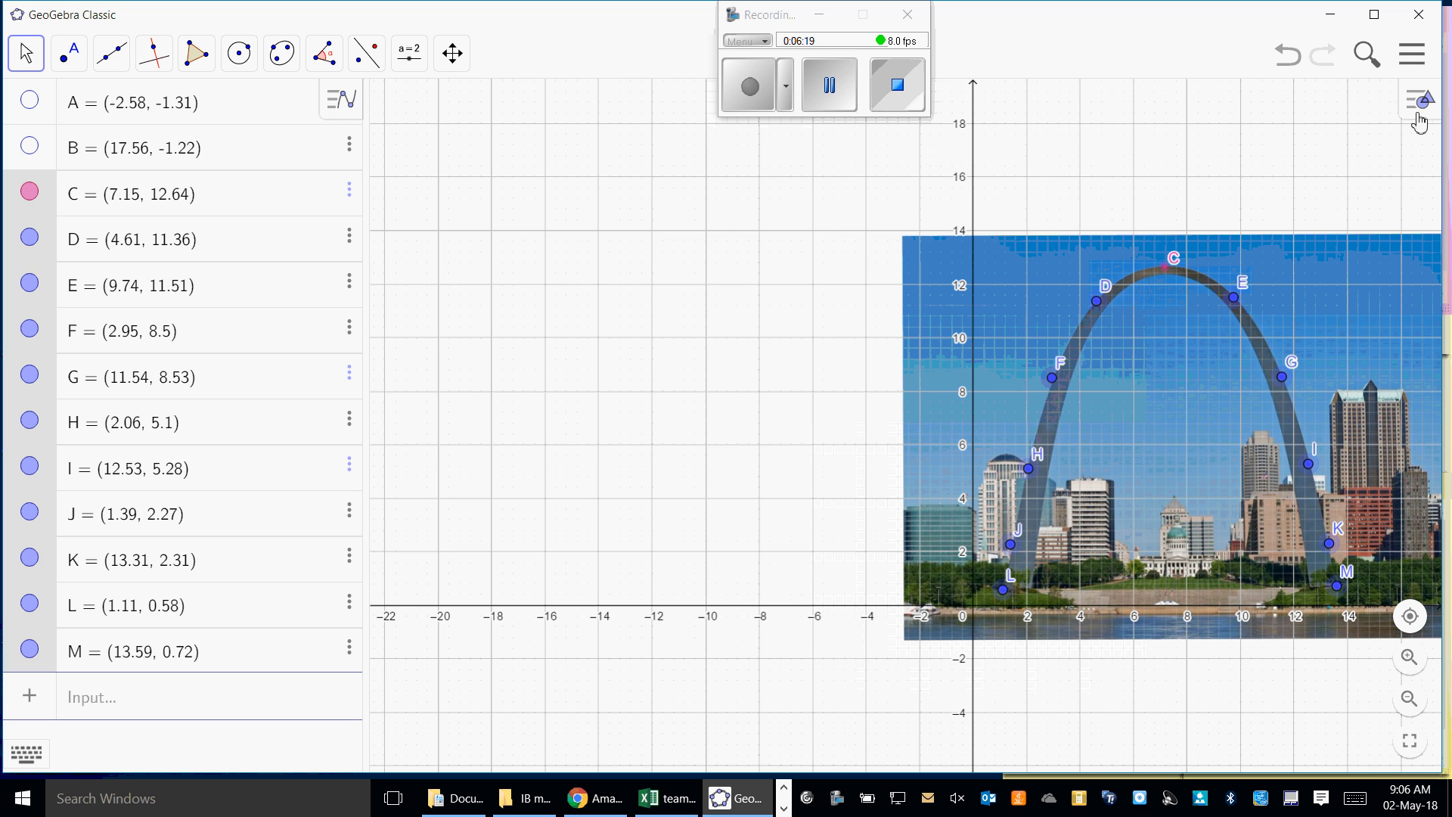
left_click(1419, 115)
left_click(1345, 104)
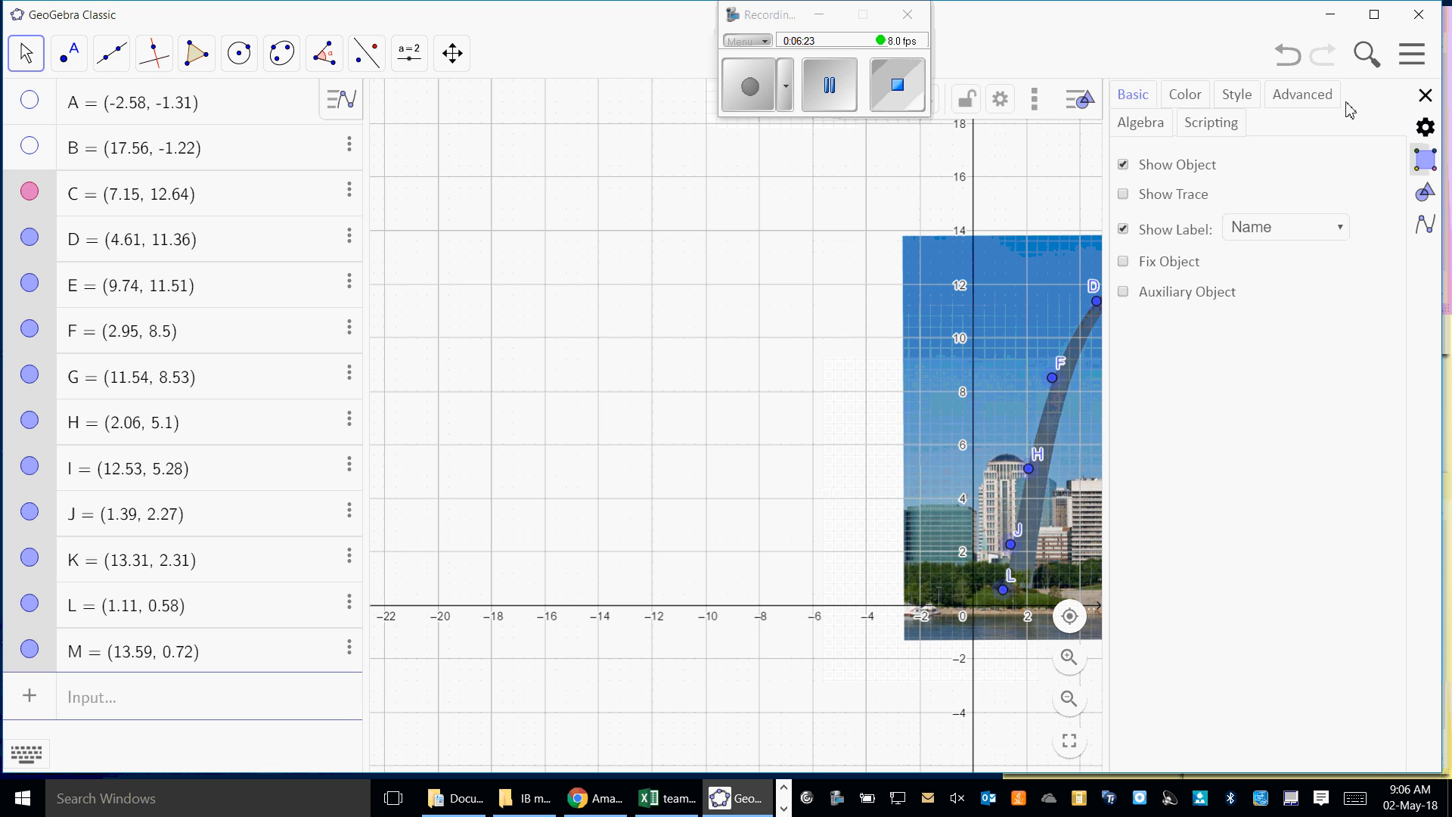
left_click(1426, 96)
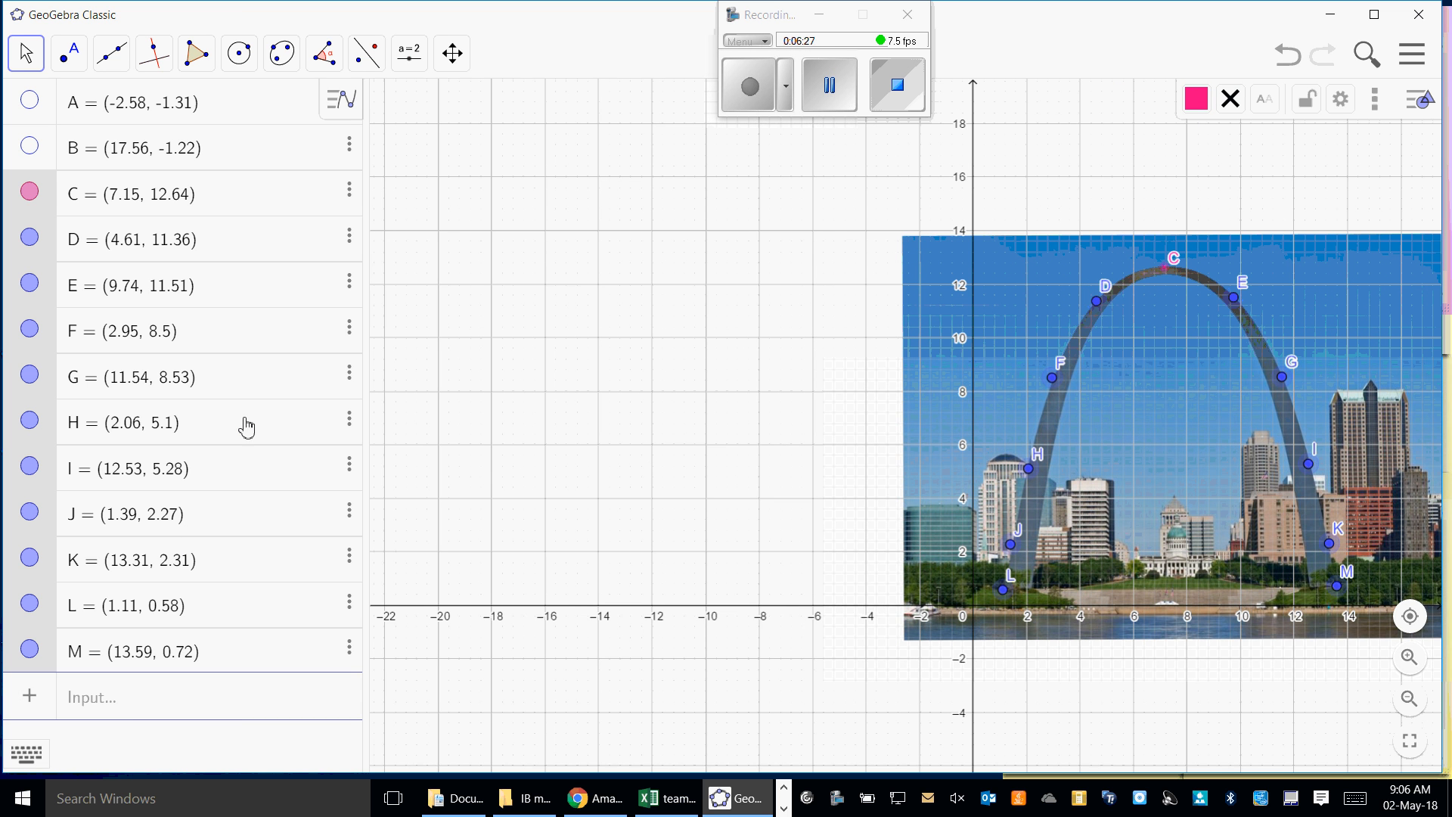
- Open the settings of the selected points and look through the global, algebra and graphics view settings
right_click(37, 406)
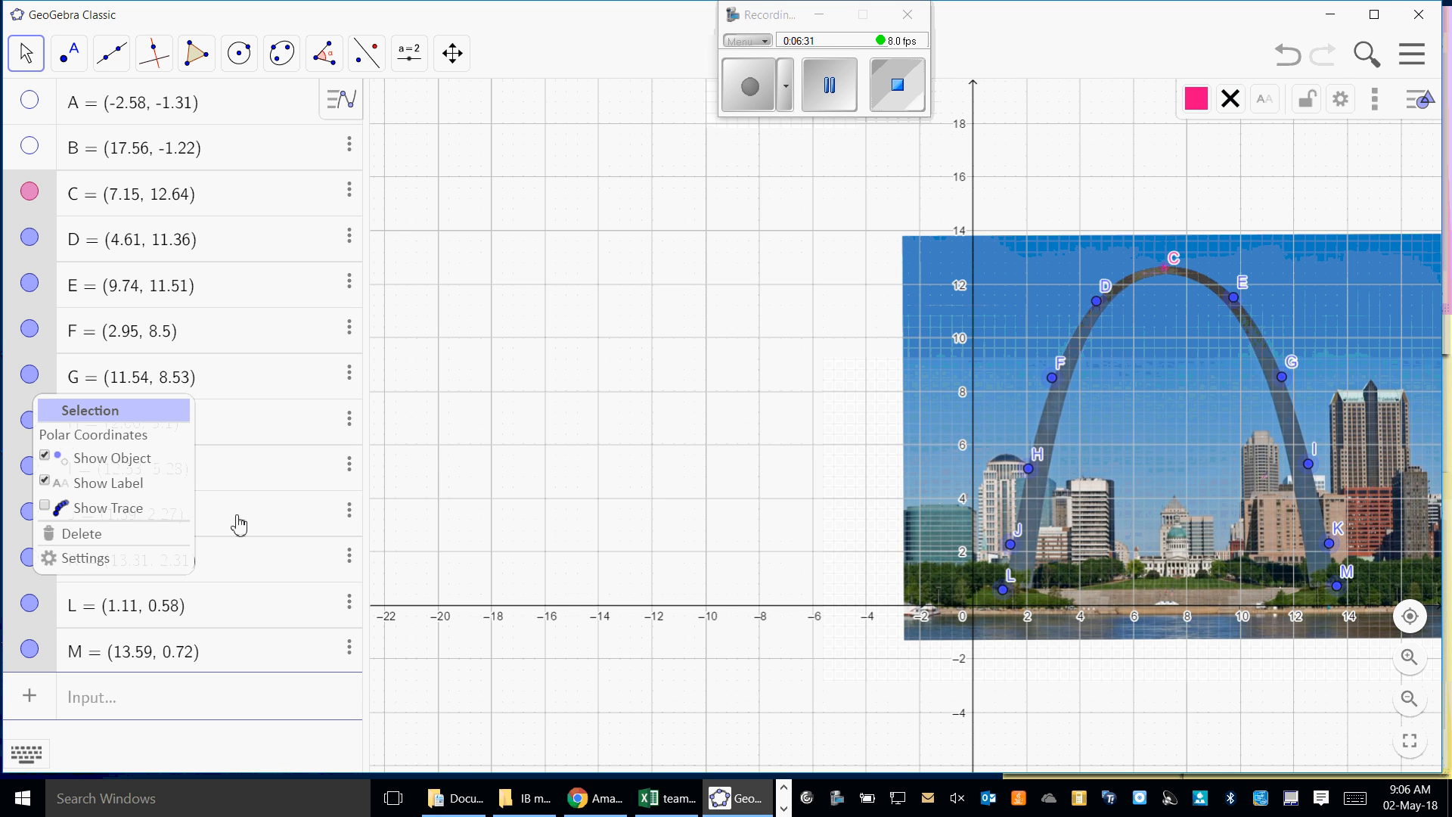
left_click(88, 559)
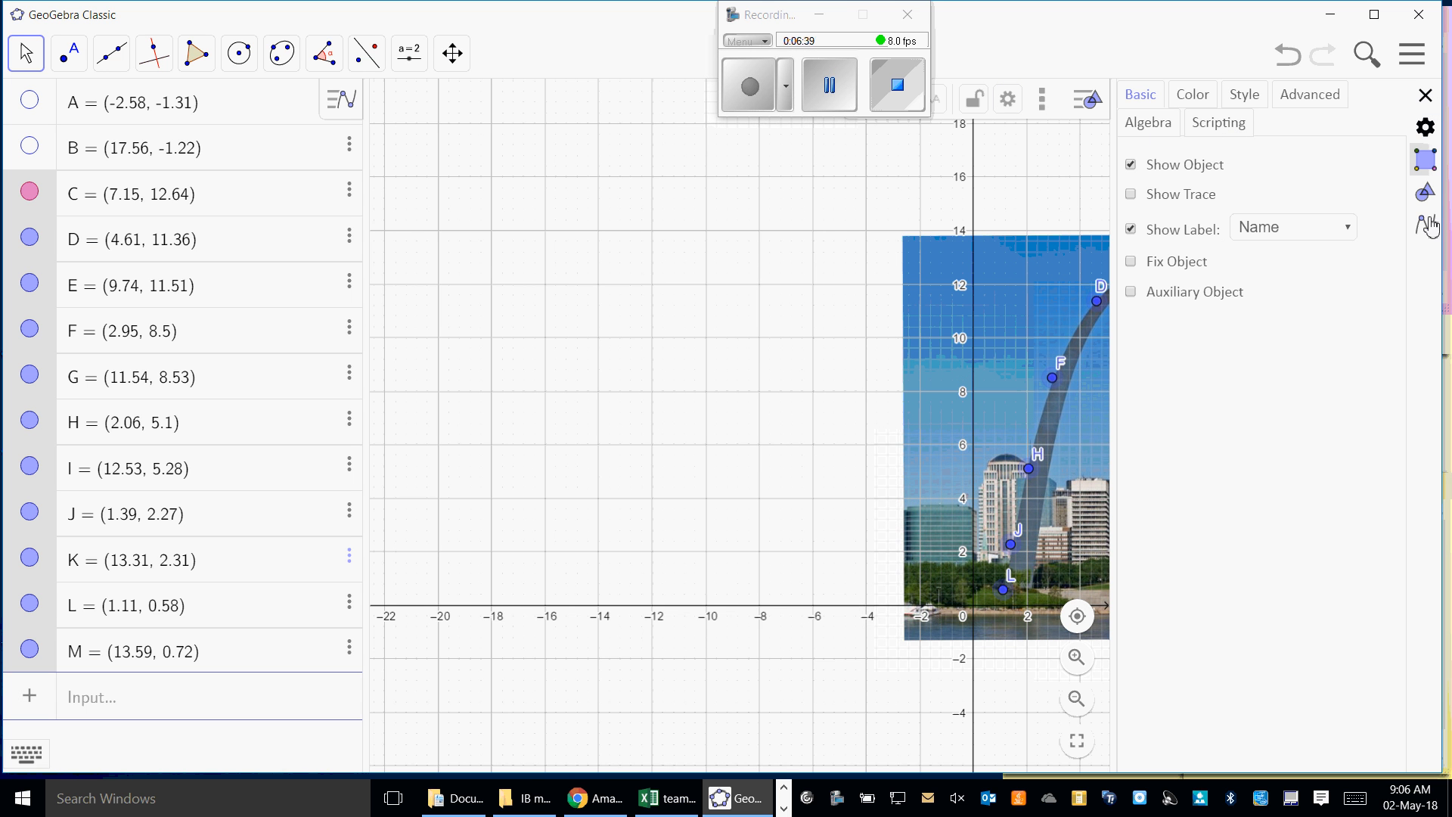
left_click(1426, 131)
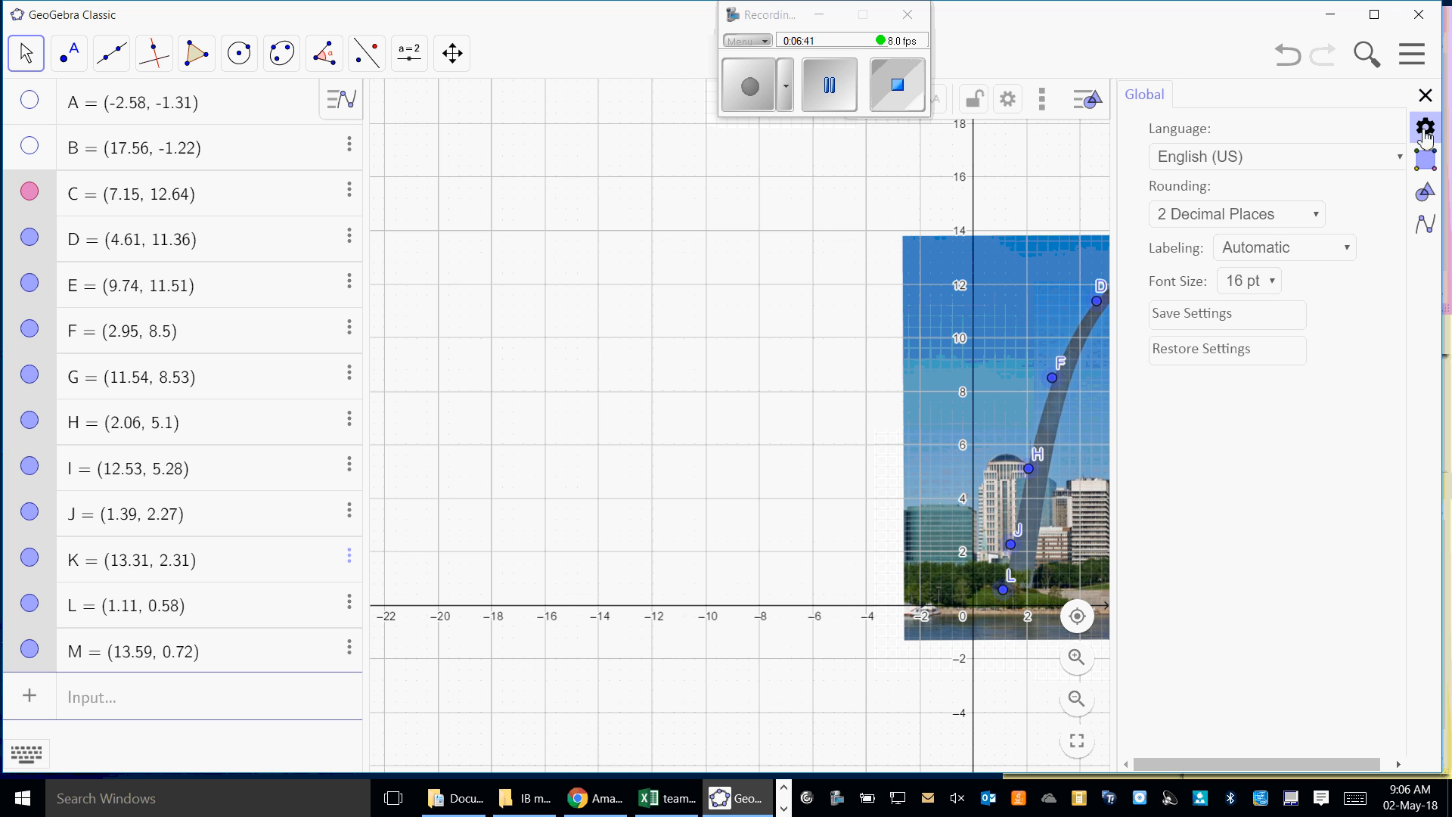
left_click(1427, 226)
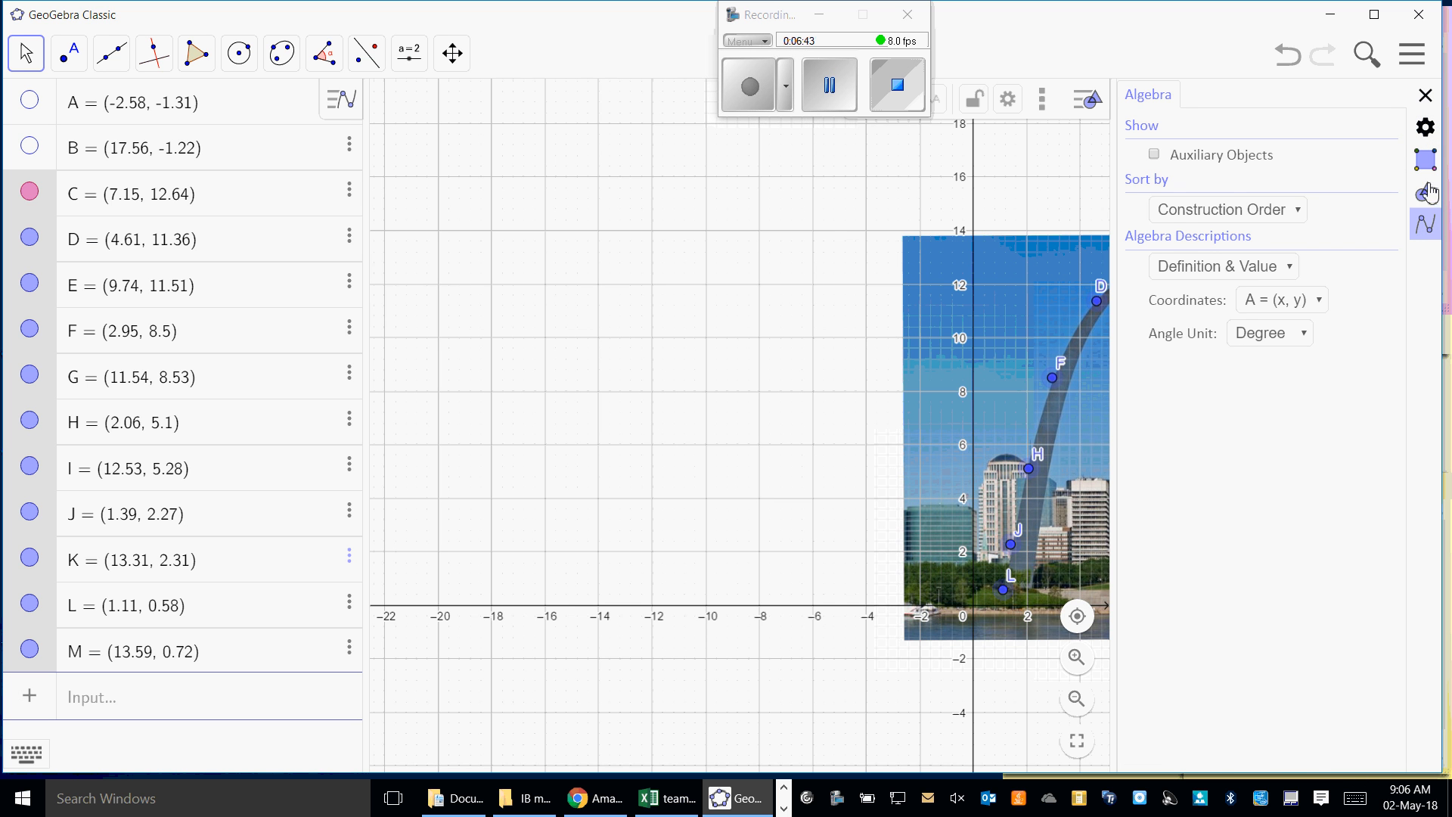
left_click(1427, 195)
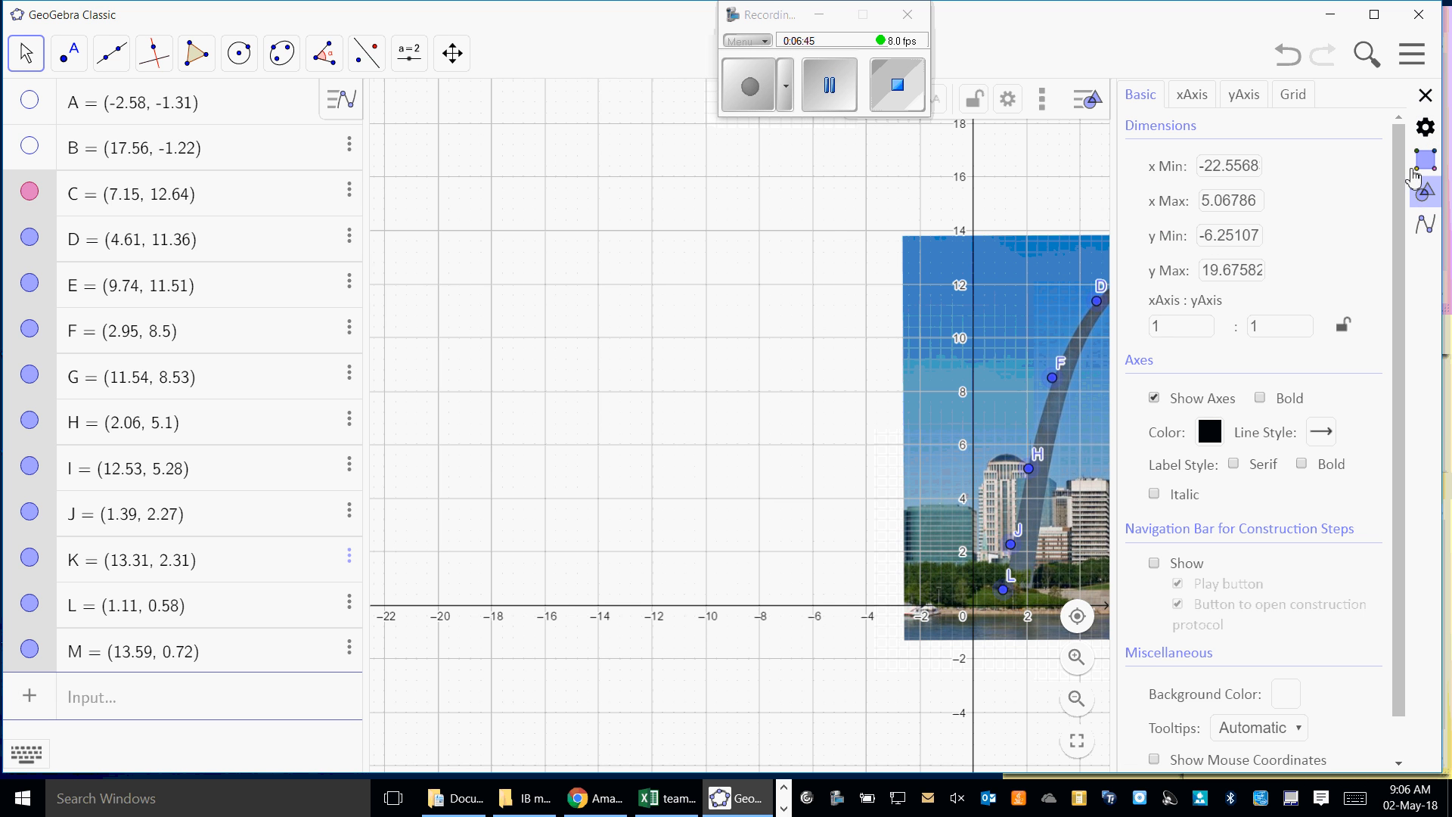
left_click(818, 80)
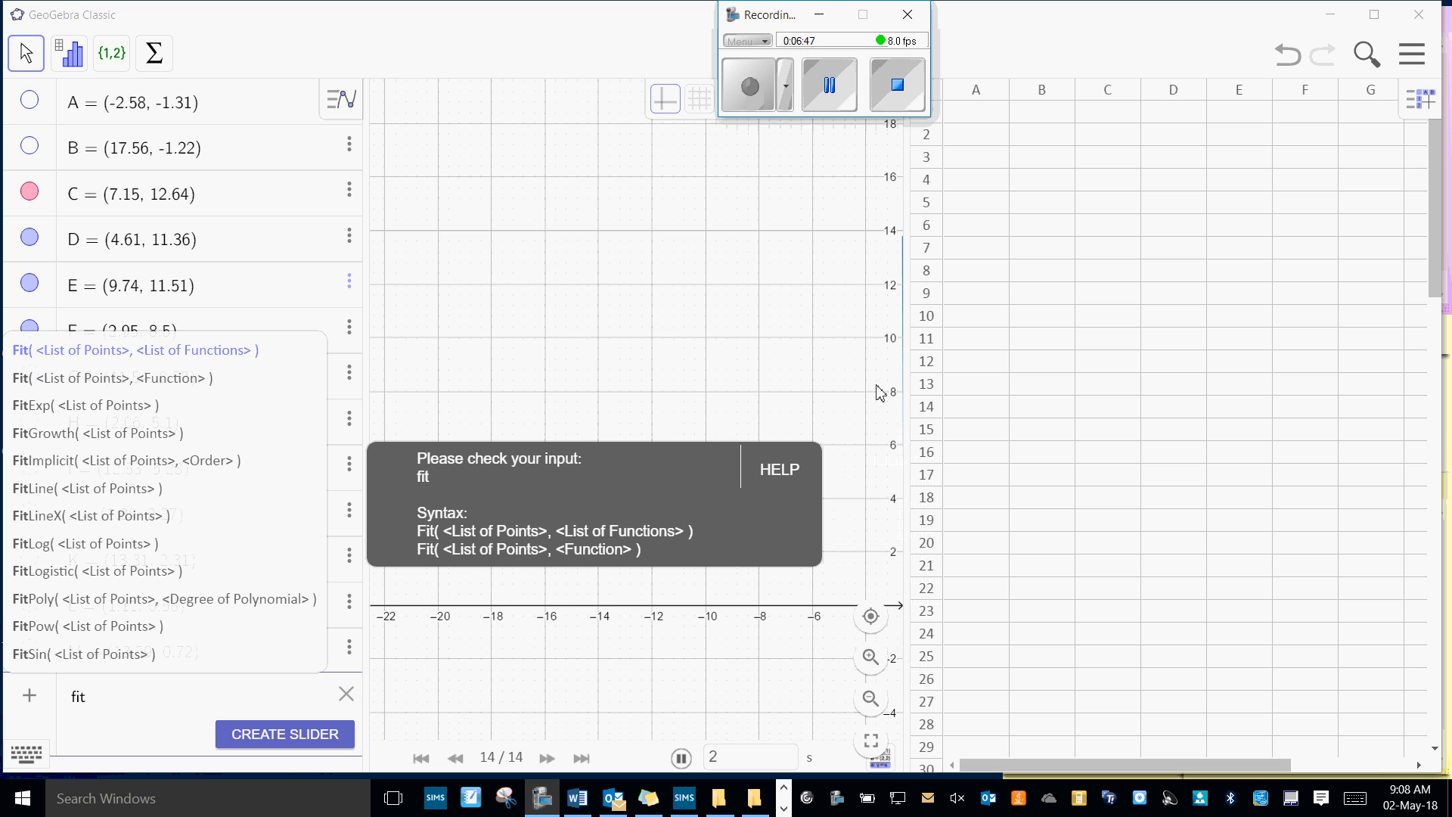
- Hide the spreadsheet view and show point M at the arch's lower end again
left_click(832, 86)
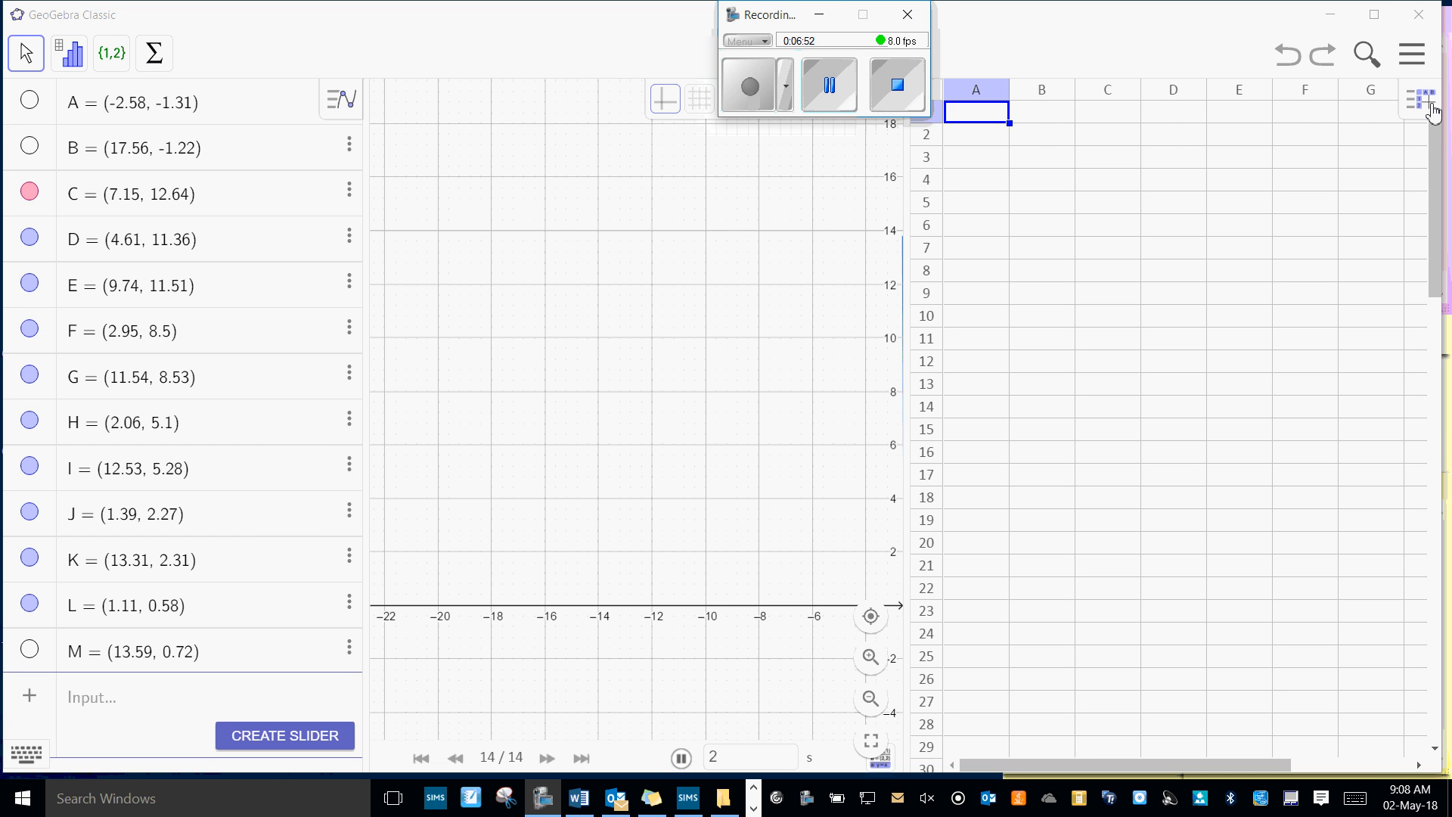
left_click(1426, 103)
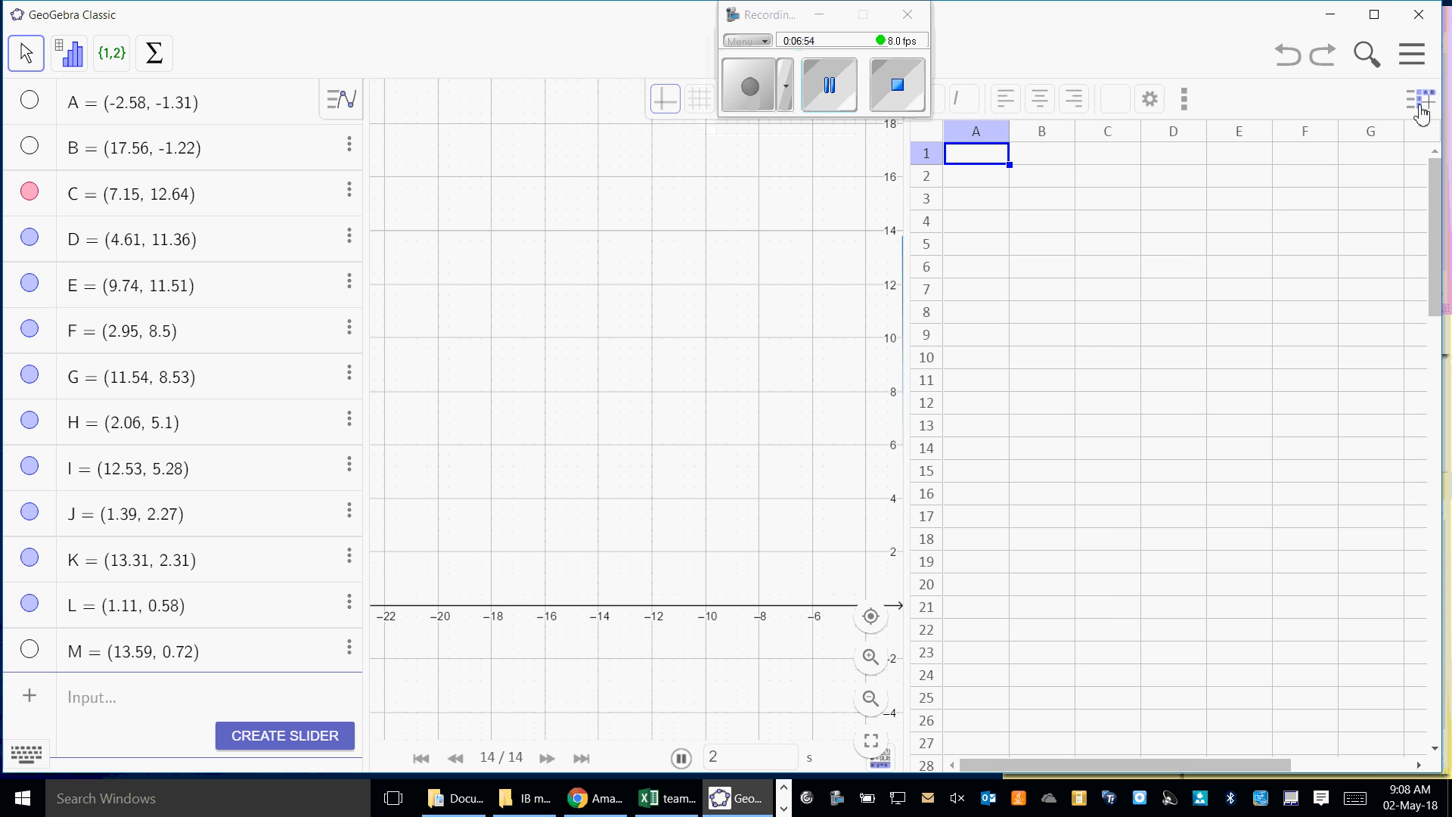
left_click(1424, 110)
left_click(1413, 60)
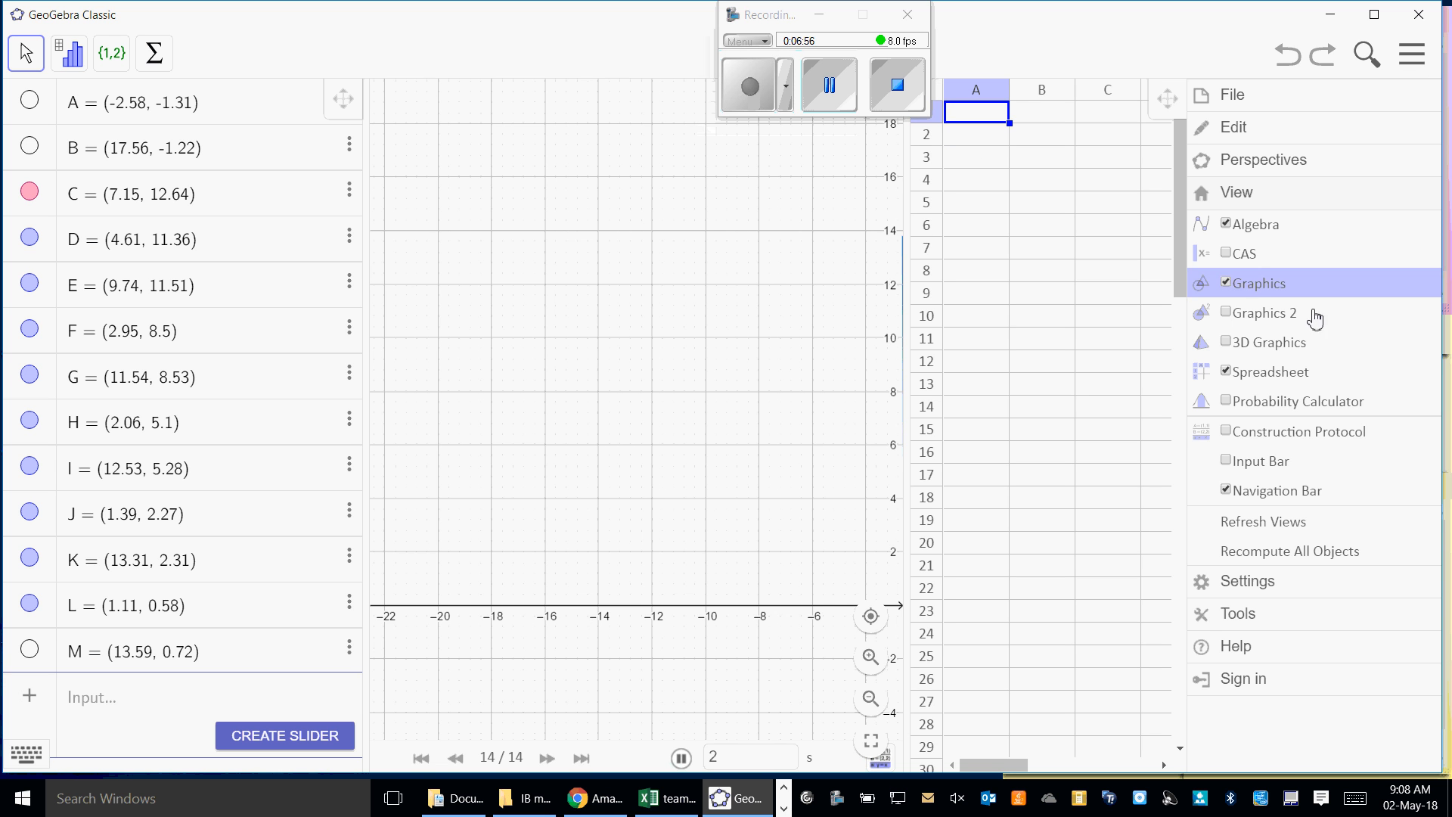
left_click(1226, 375)
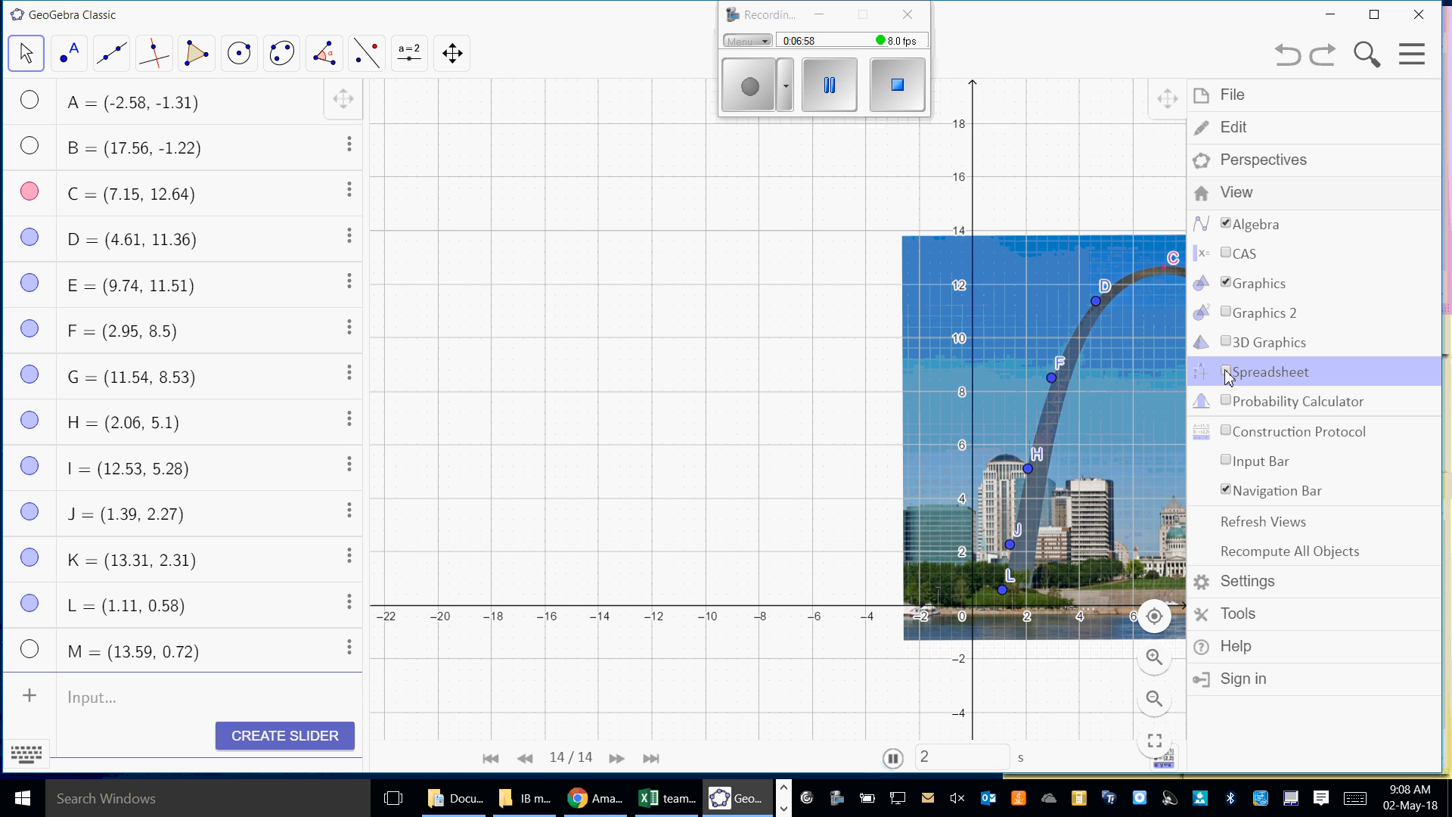
left_click(1418, 68)
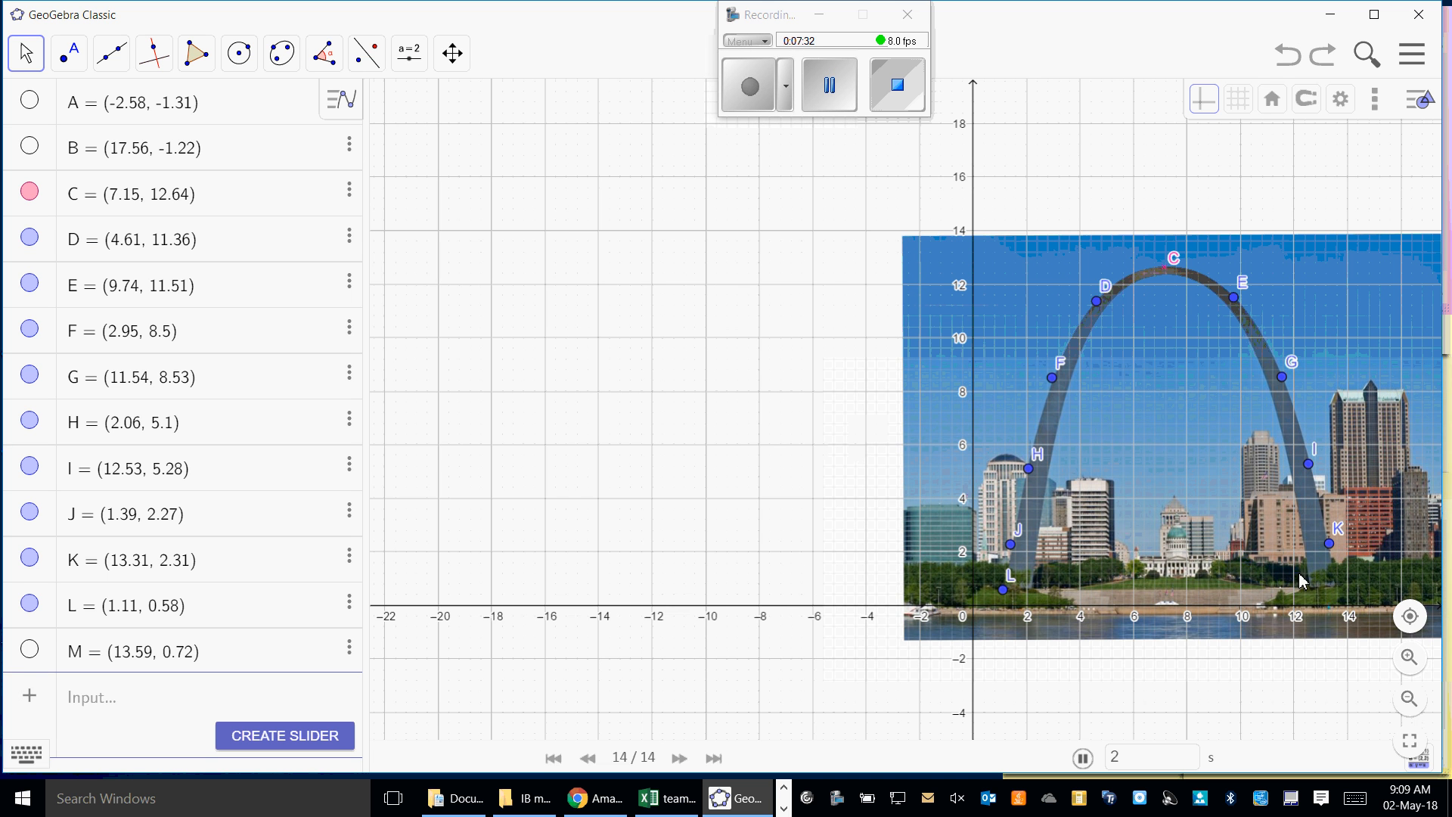
left_click(30, 653)
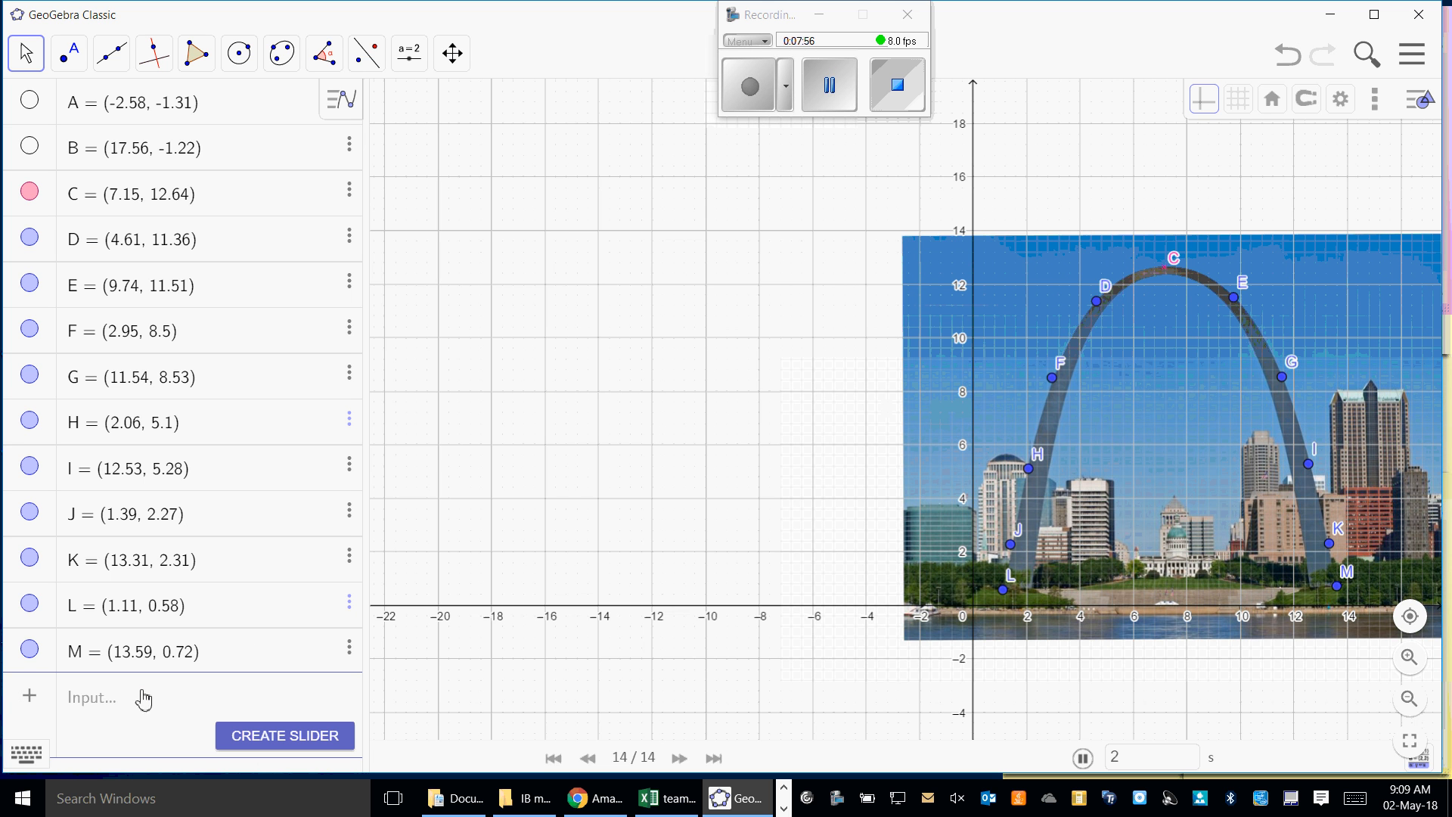
- Enter the function -x as a new expression
left_click(78, 709)
type("-")
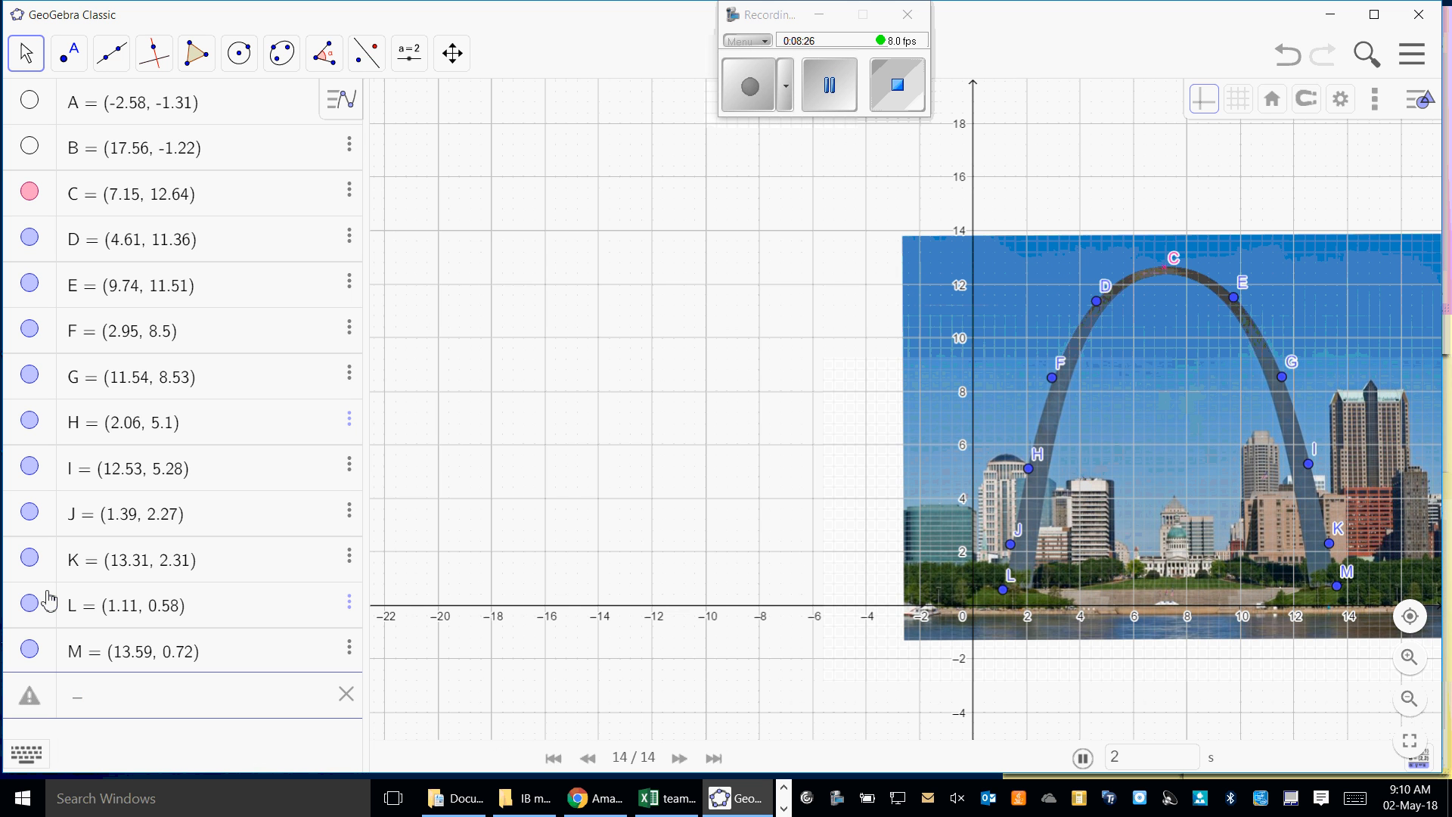
type("x")
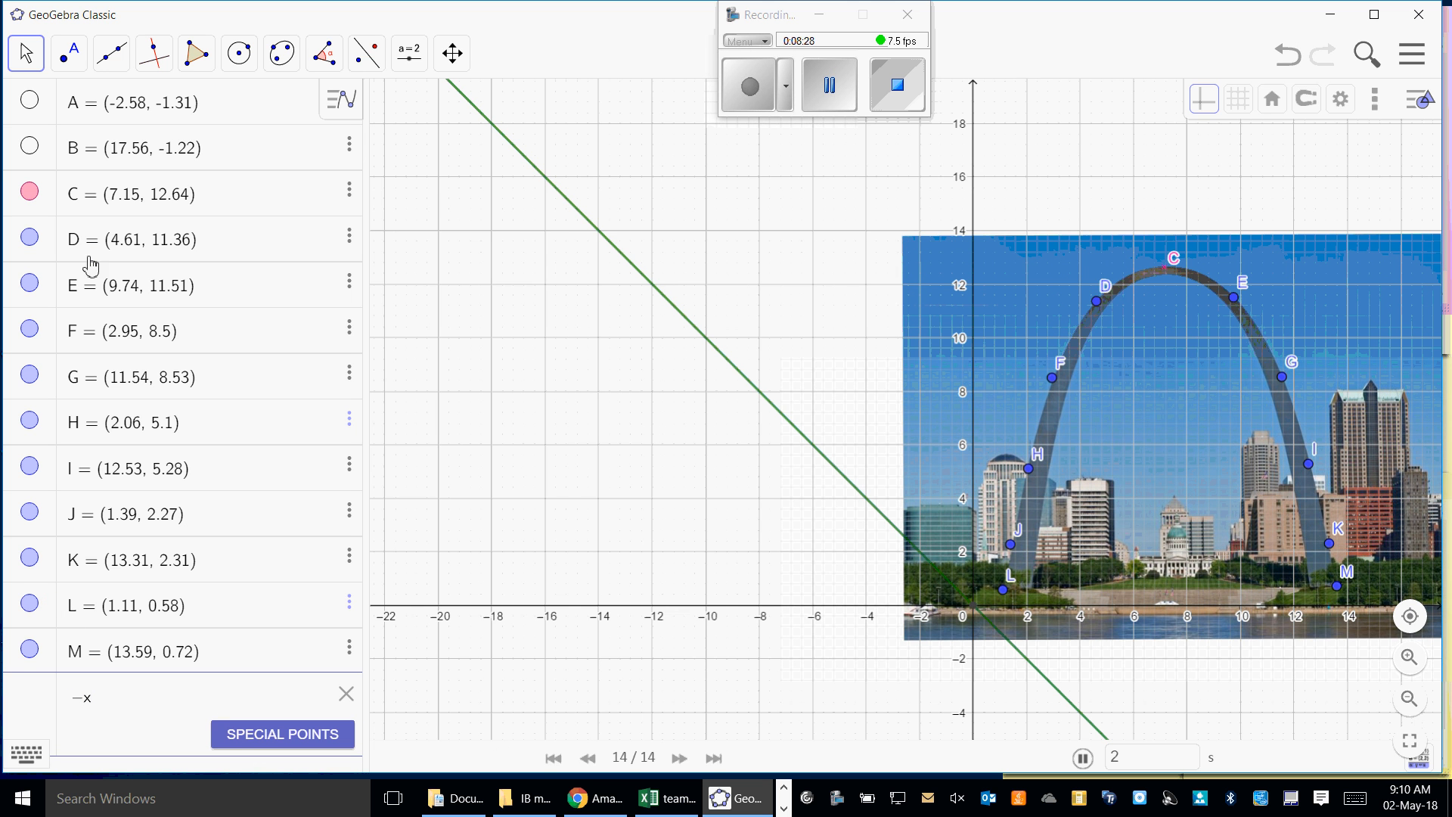
left_click(407, 54)
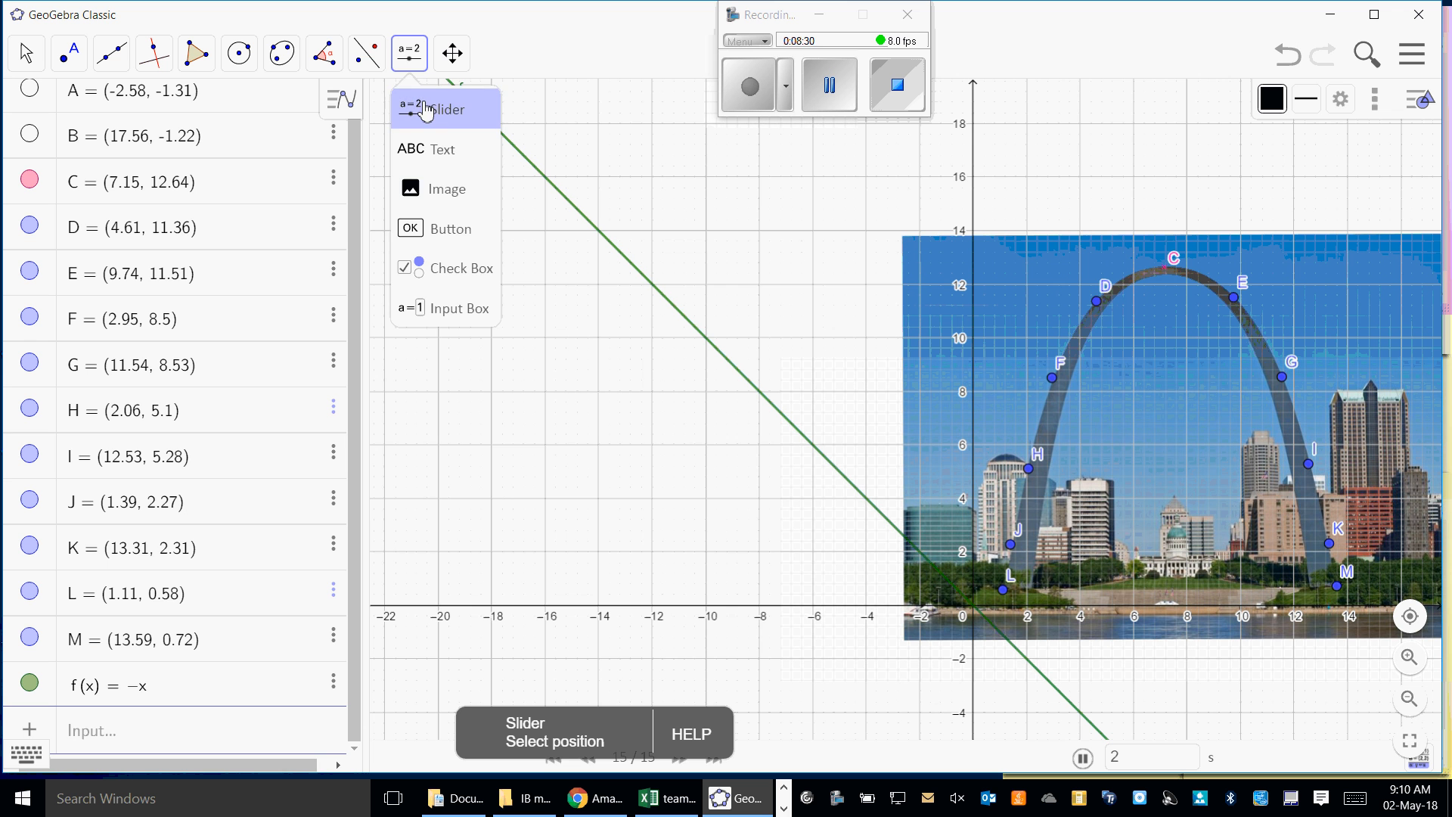
left_click(413, 60)
- Change the function f(x) to -x^2
left_click(109, 737)
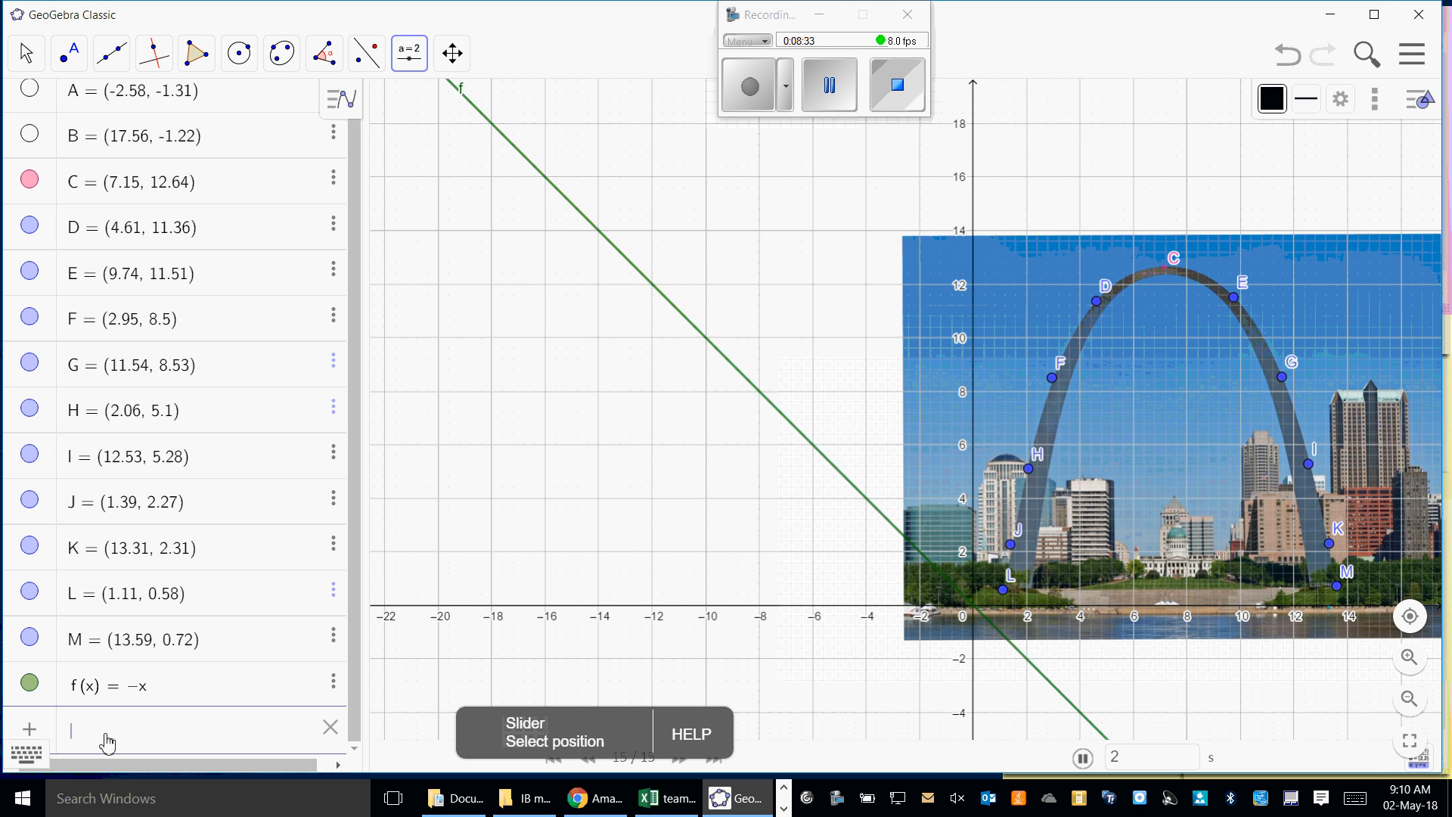
left_click(144, 697)
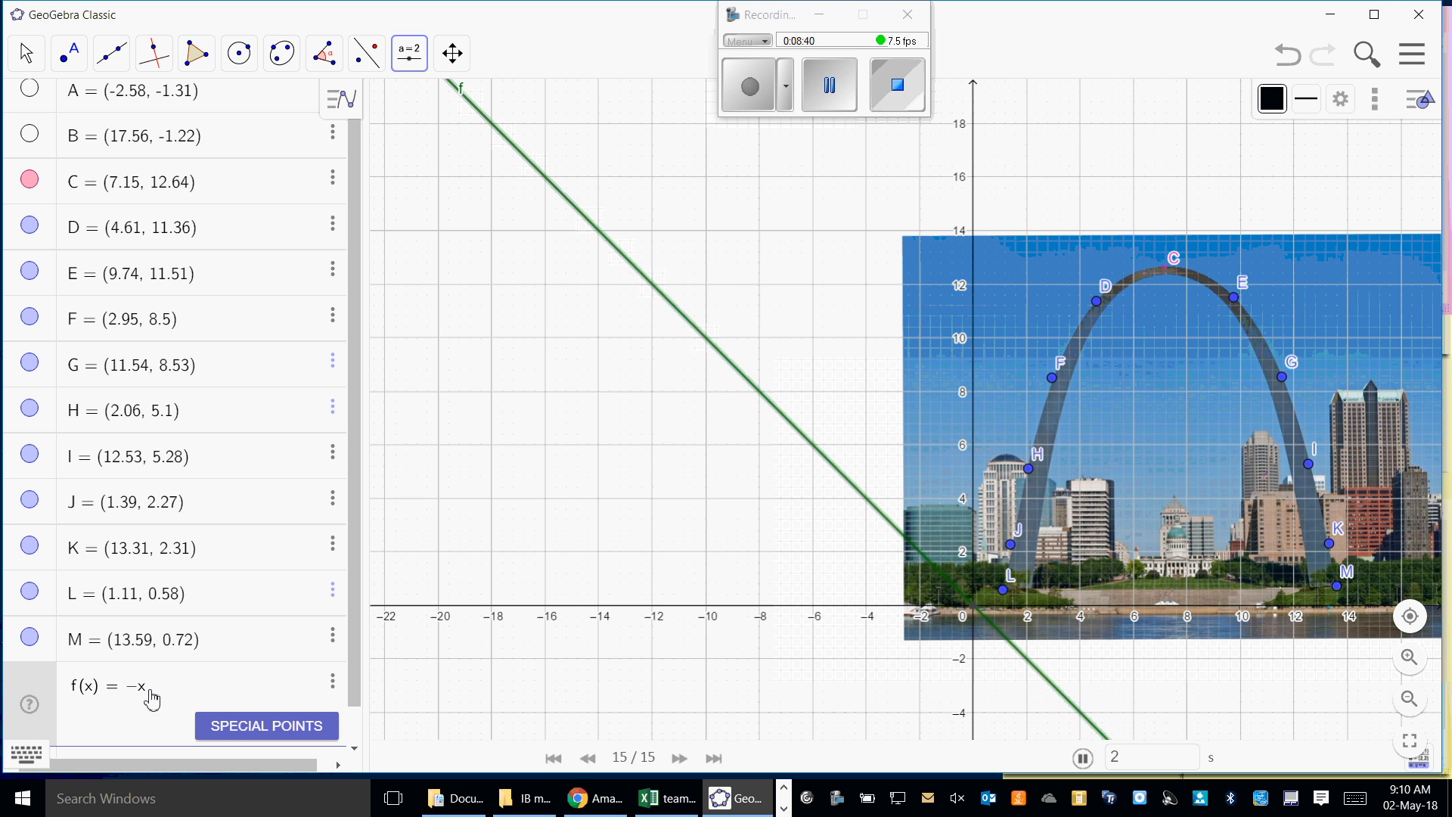
type("^2")
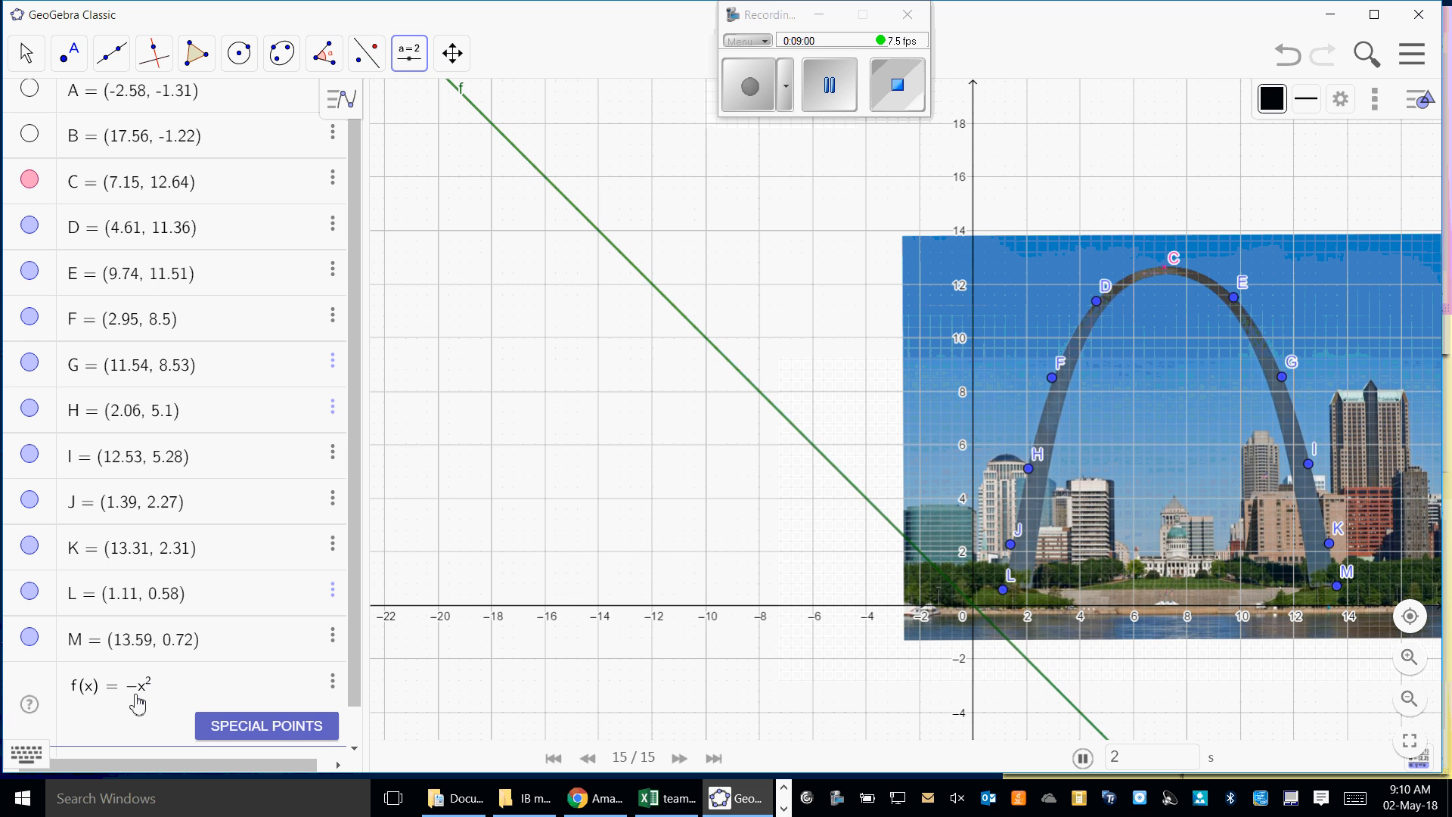
key("Return")
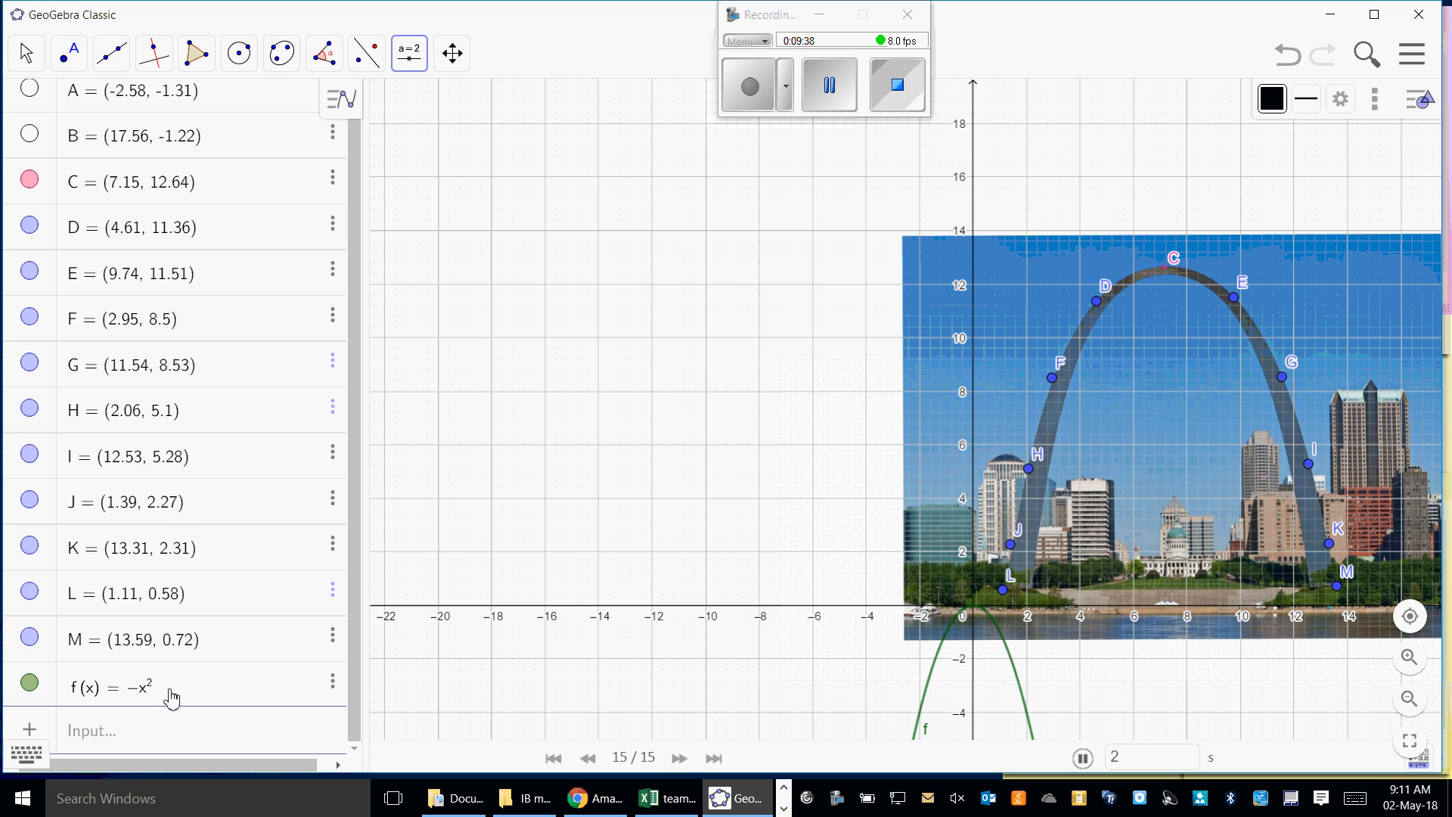
- Add a second function, -x^2 + 12.64, using the apex point's height as the constant
left_click(114, 732)
type("-")
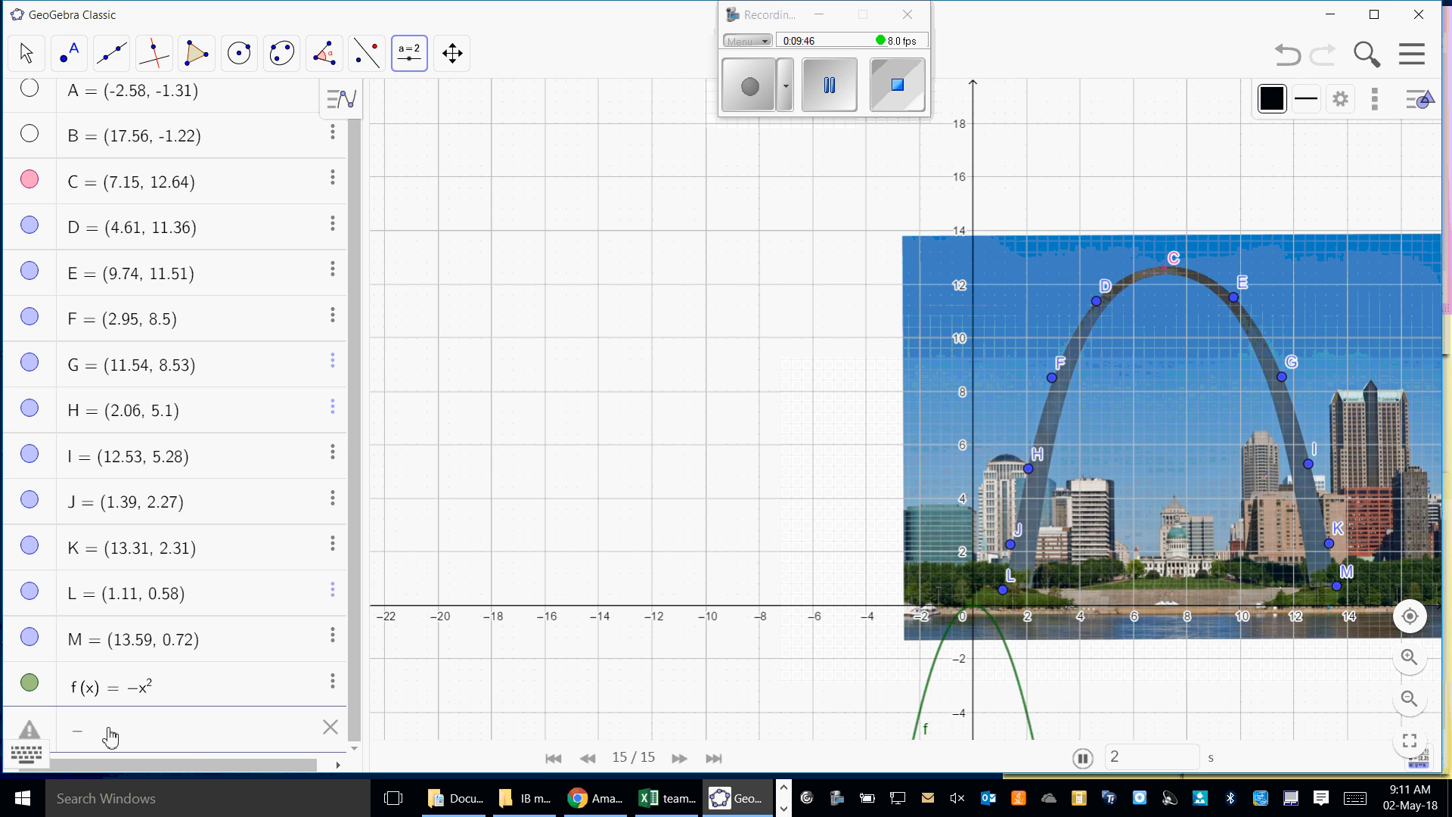
type("x")
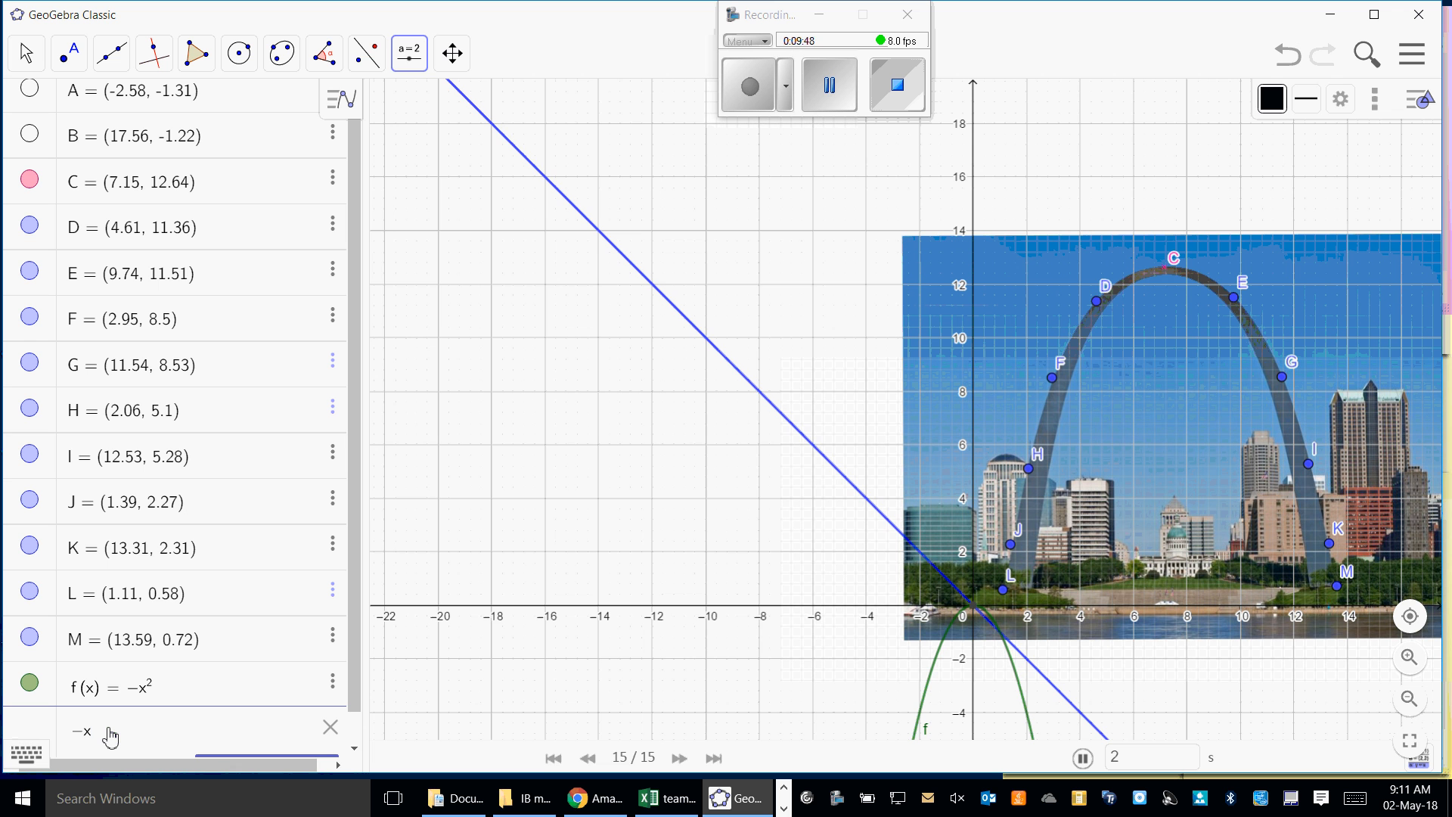
type("^2")
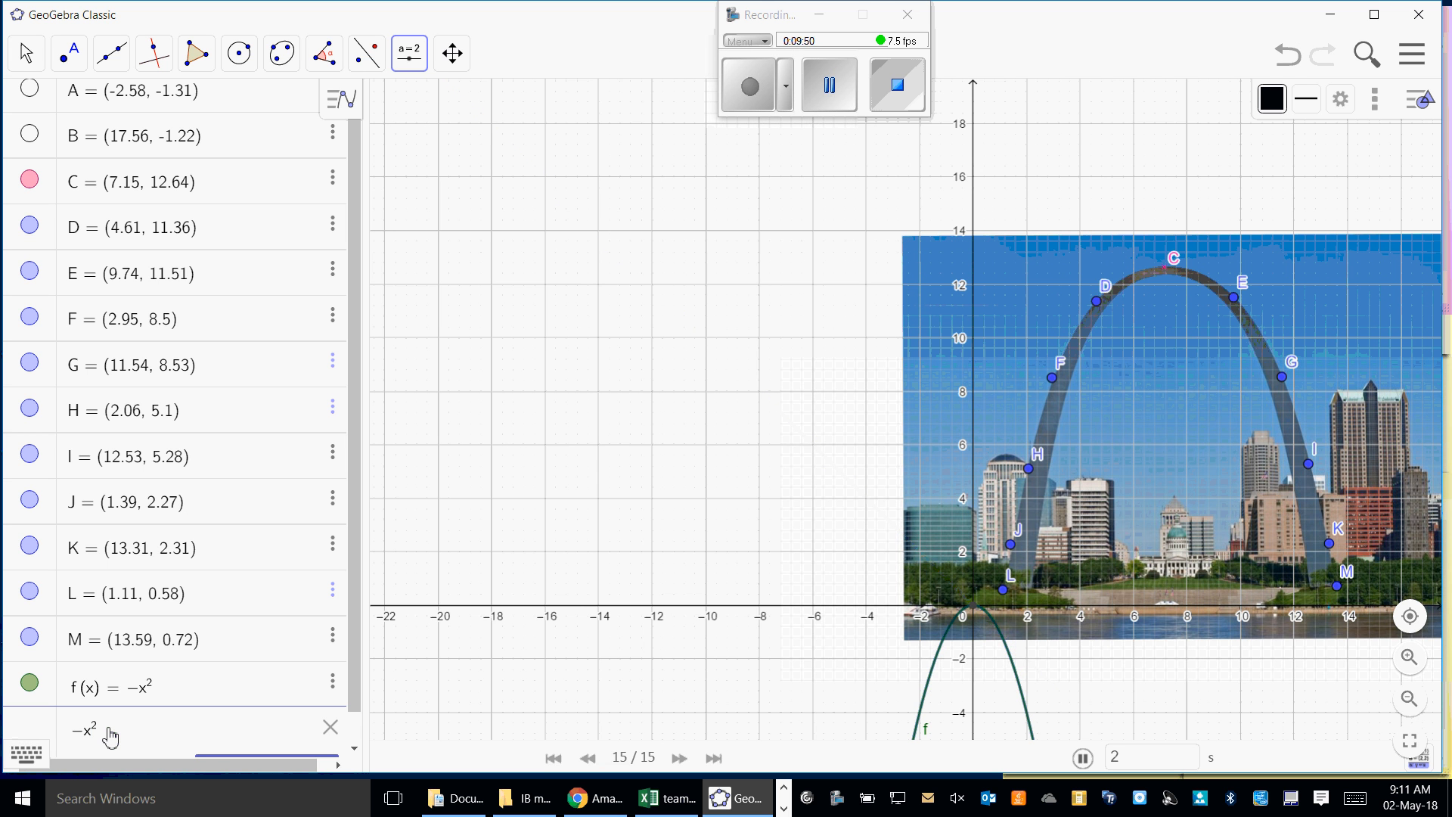
type("+")
key("BackSpace")
key("Right")
type("+12.64")
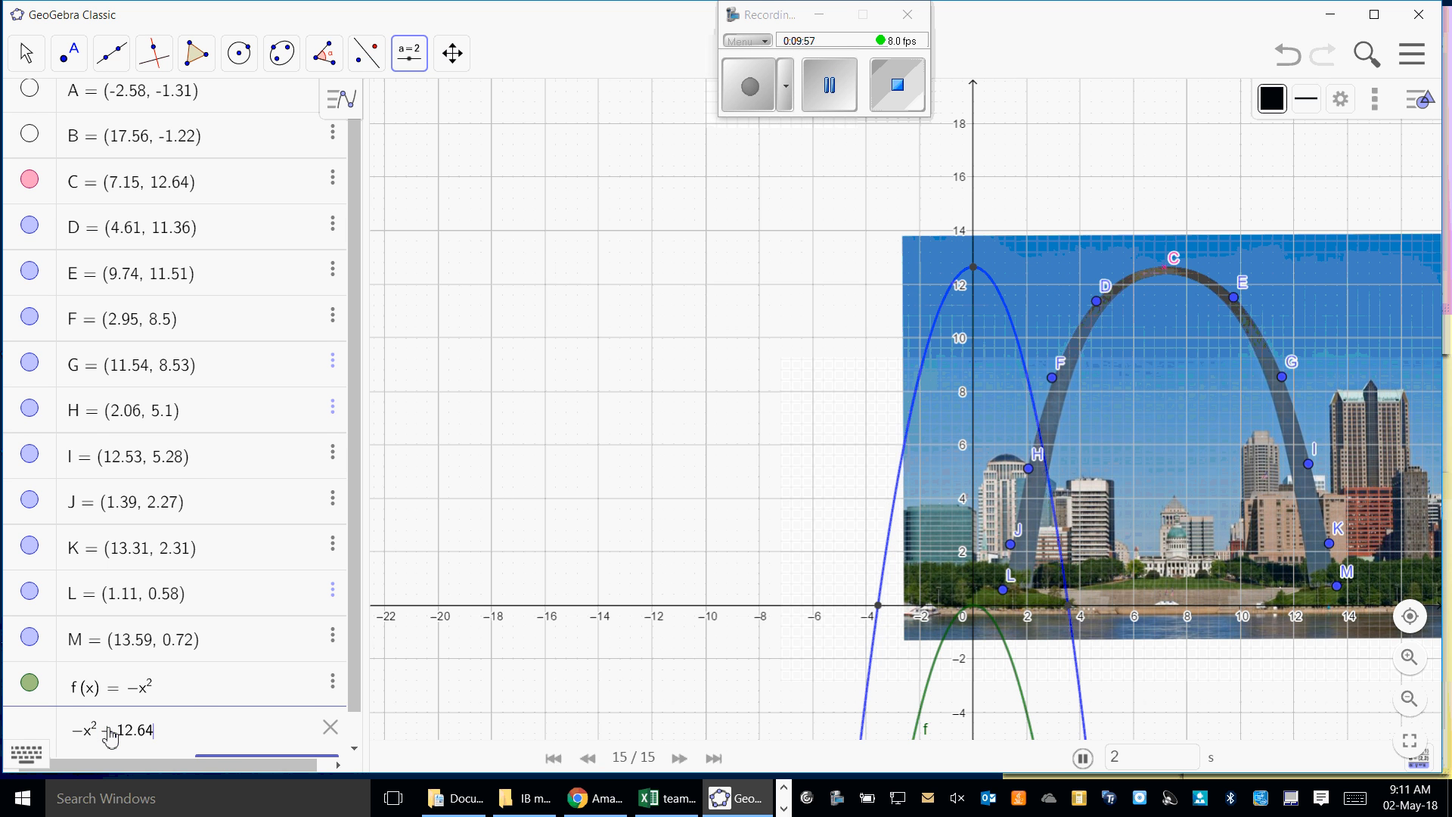
key("Return")
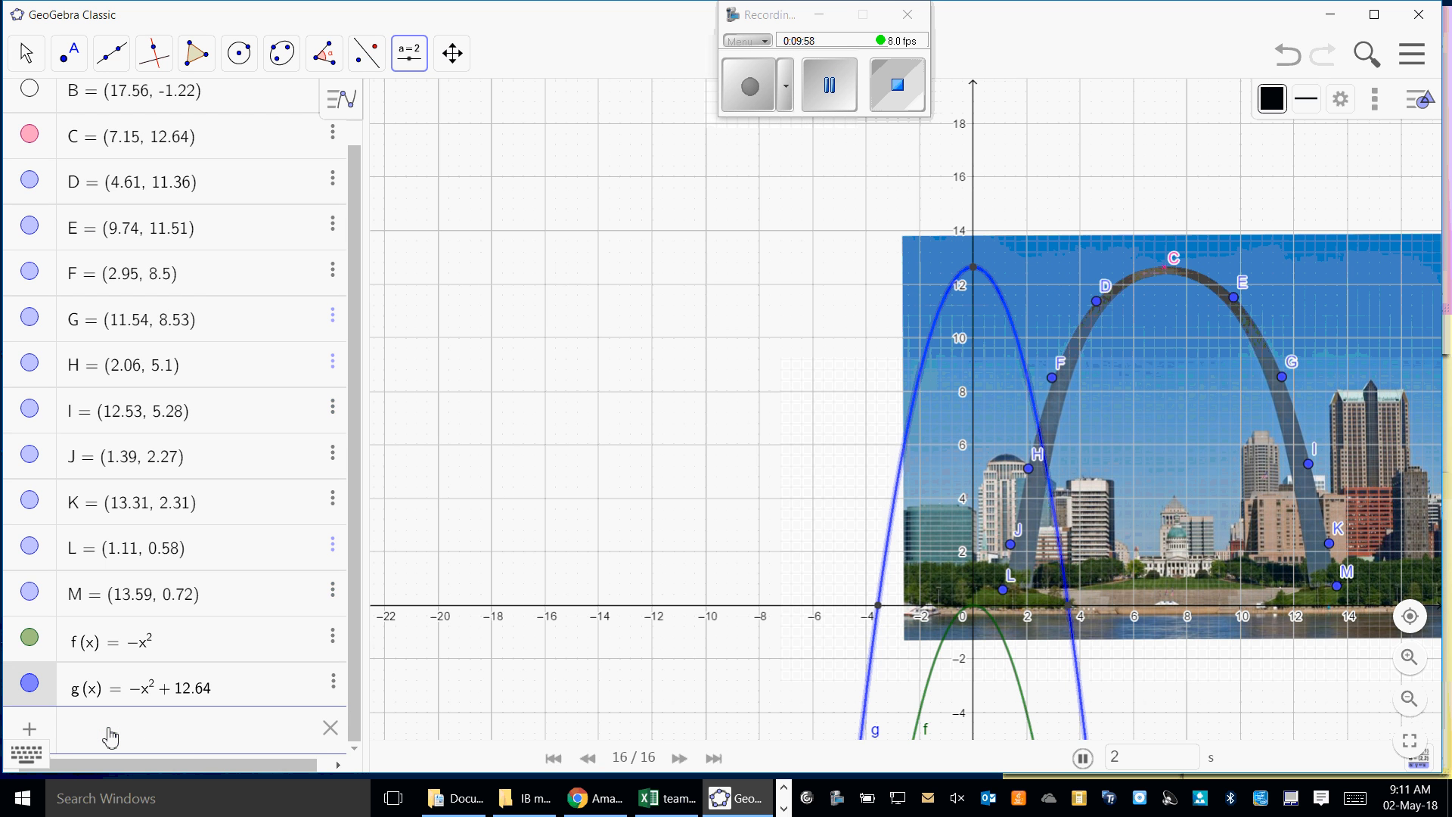